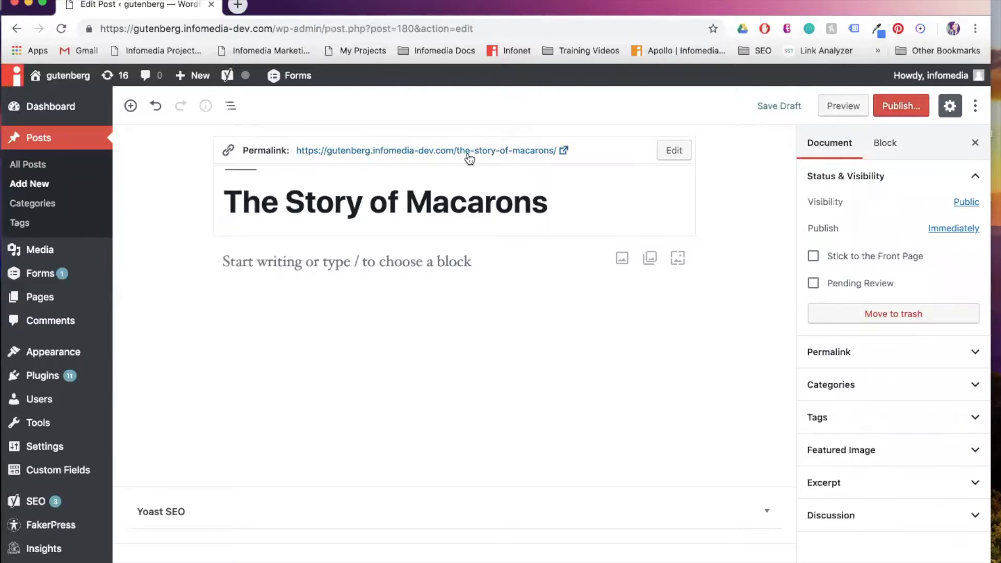
Shorten the post's permalink slug to "story-of-macarons" and save it.
{"action": "left_click", "coordinate": [673, 154]}
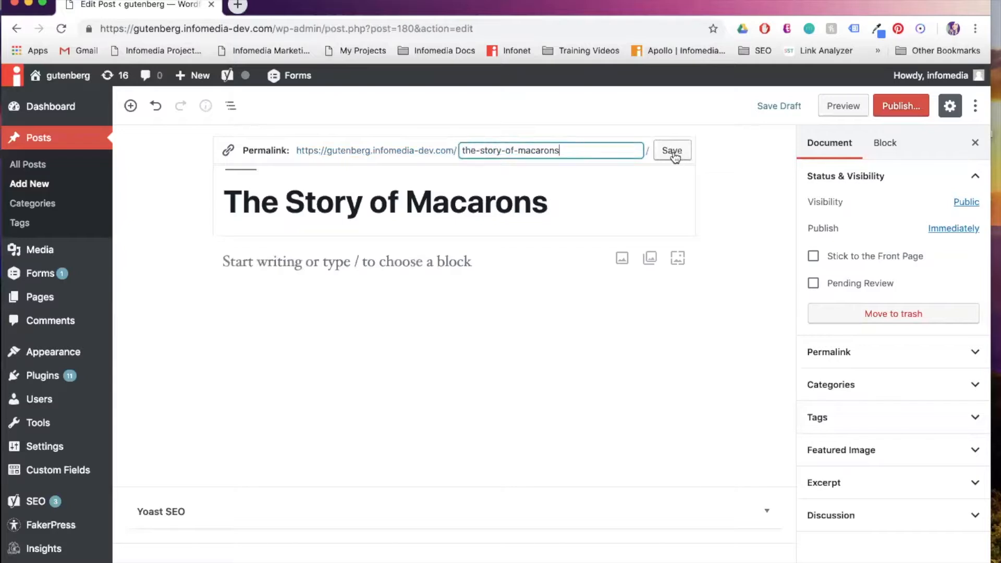
{"action": "left_click_drag", "start_coordinate": [596, 152], "coordinate": [464, 143]}
{"action": "left_click", "coordinate": [597, 146]}
{"action": "left_click_drag", "start_coordinate": [480, 150], "coordinate": [461, 151]}
{"action": "key", "text": "BackSpace"}
{"action": "left_click", "coordinate": [677, 152]}
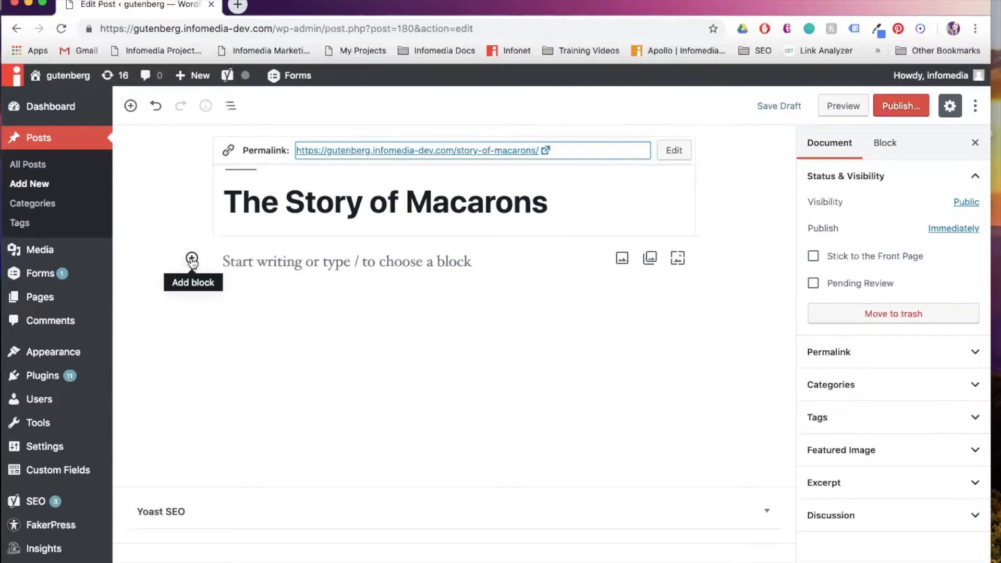
Add a paragraph block below the title reading "This is a look into the wonderful world of macarons.".
{"action": "left_click", "coordinate": [192, 259]}
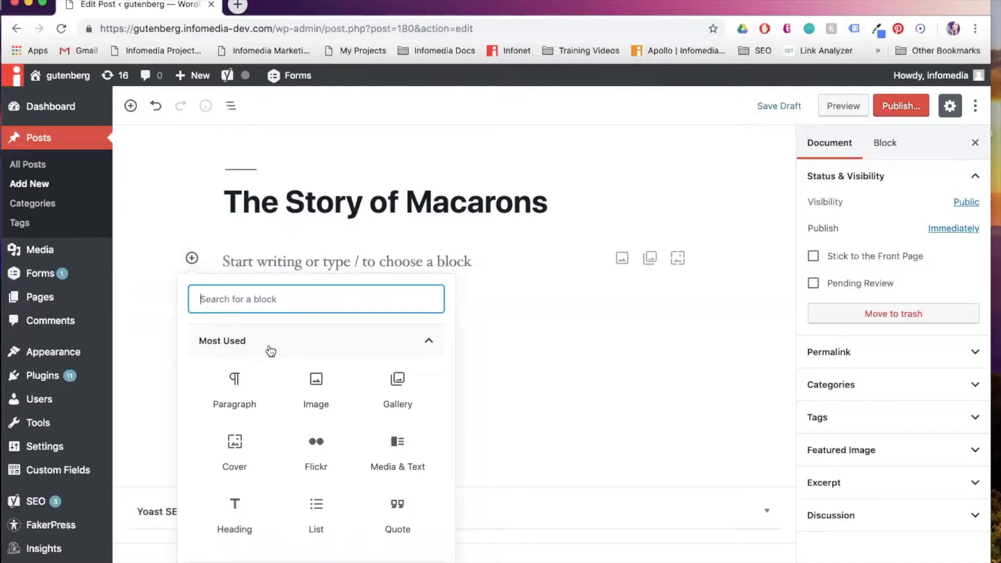
{"action": "left_click", "coordinate": [233, 380]}
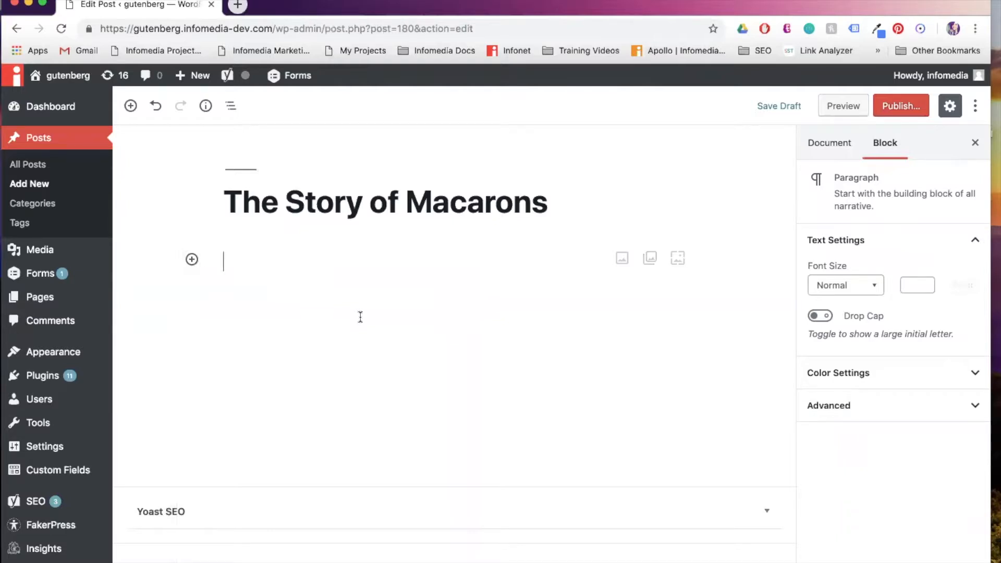
{"action": "type", "text": "The is"}
{"action": "key", "text": "BackSpace"}
{"action": "key", "text": "BackSpace"}
{"action": "key", "text": "BackSpace"}
{"action": "key", "text": "BackSpace"}
{"action": "type", "text": "is is a look into the wonerful"}
{"action": "key", "text": "BackSpace"}
{"action": "key", "text": "BackSpace"}
{"action": "key", "text": "BackSpace"}
{"action": "key", "text": "BackSpace"}
{"action": "key", "text": "BackSpace"}
{"action": "type", "text": "derful world of macarons."}
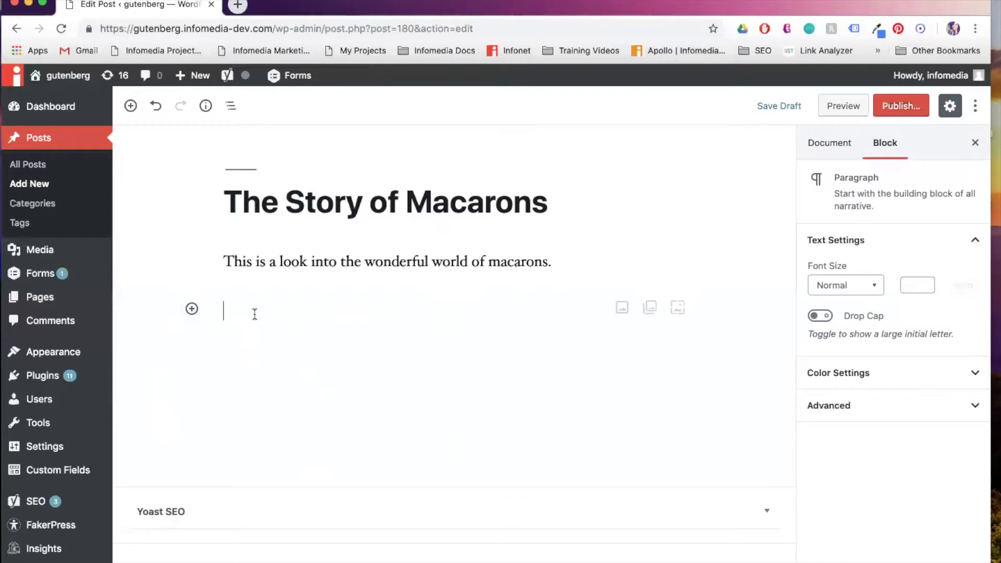
Write a second paragraph reading "Macarons are delicious and beautiful", without a closing period.
{"action": "type", "text": "Macarons"}
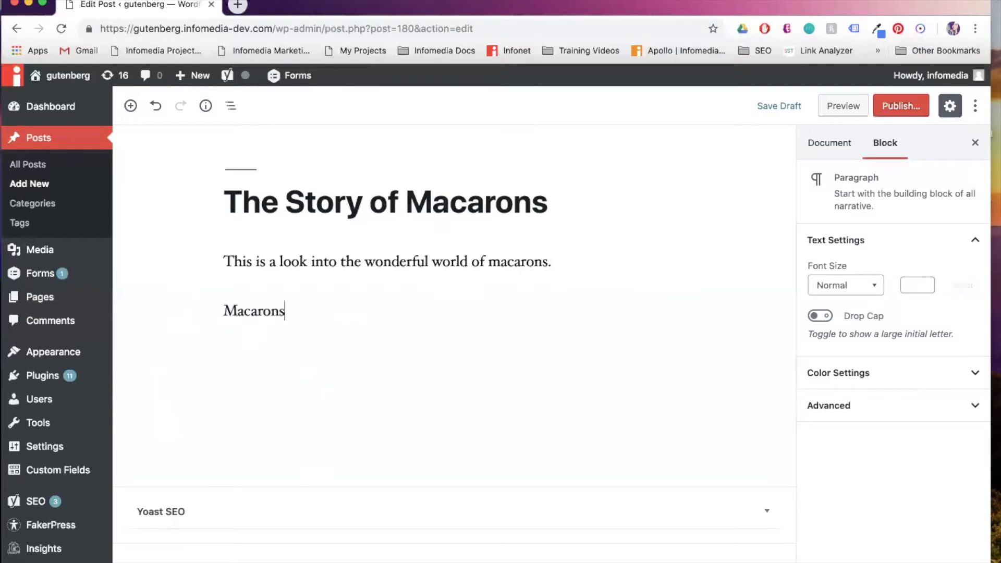
{"action": "type", "text": " are delicious an"}
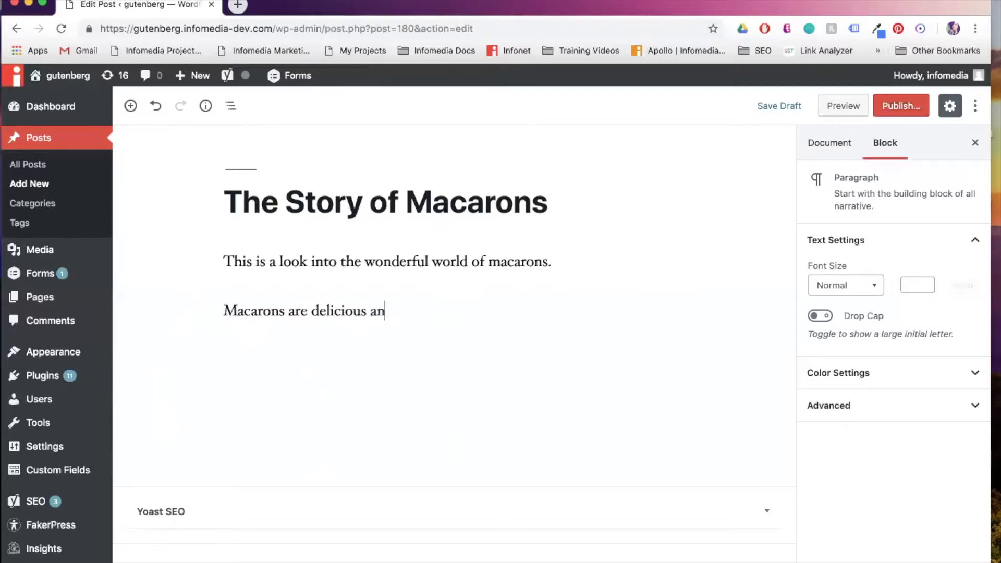
{"action": "type", "text": "d beautiful."}
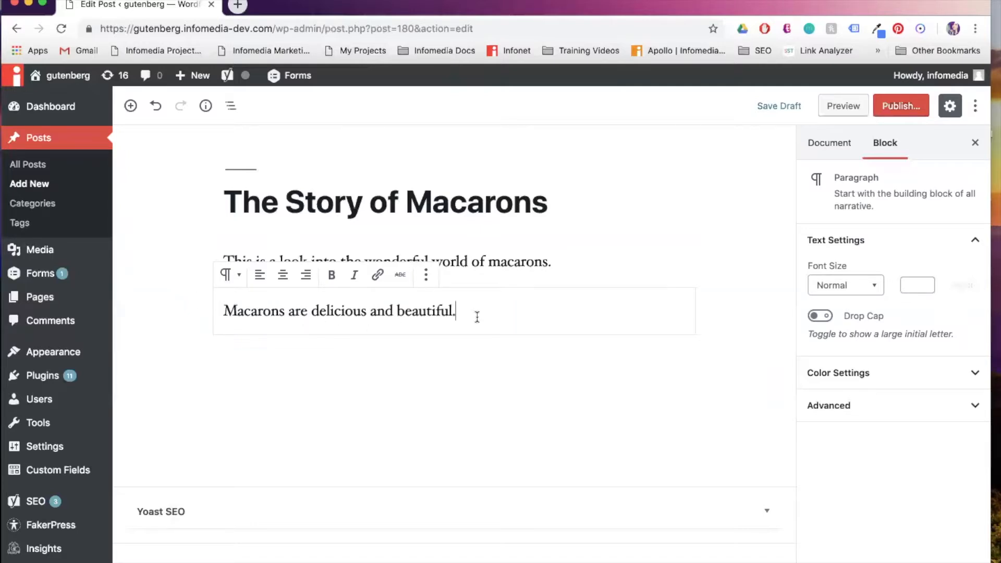
{"action": "key", "text": "BackSpace"}
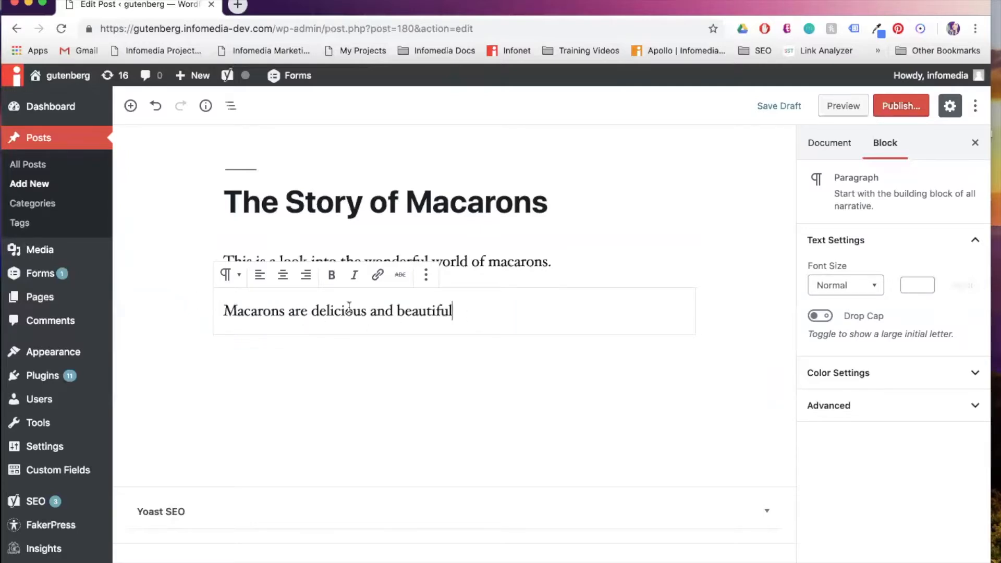
Transform the "Macarons are delicious and beautiful" paragraph into a heading and set its level to H3.
{"action": "left_click", "coordinate": [233, 280]}
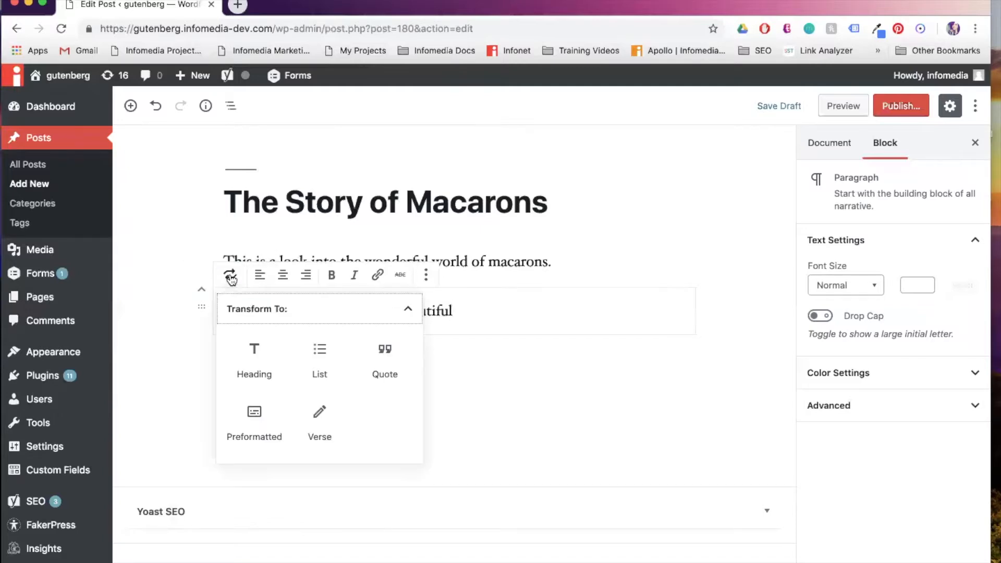
{"action": "left_click", "coordinate": [254, 365]}
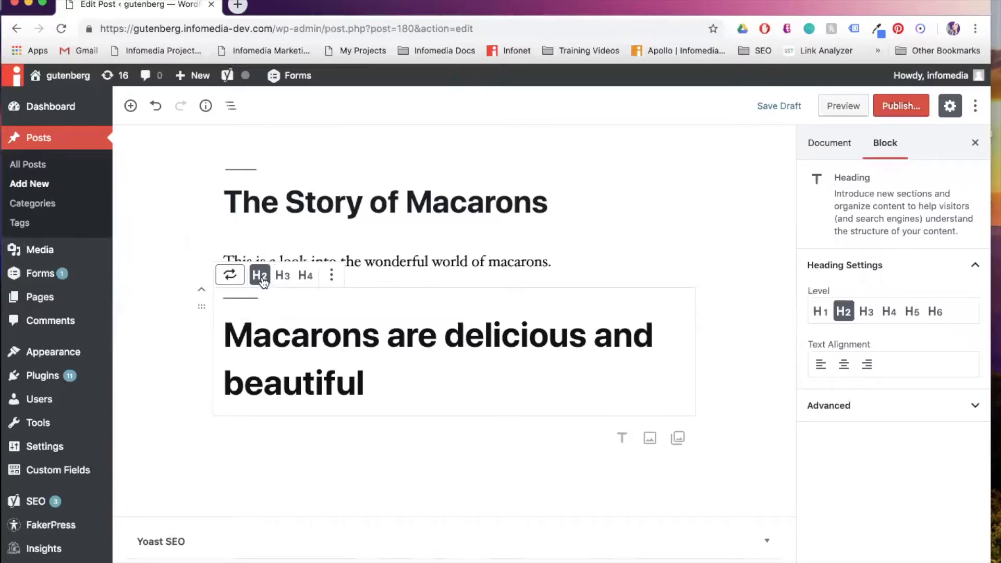
{"action": "left_click", "coordinate": [289, 279]}
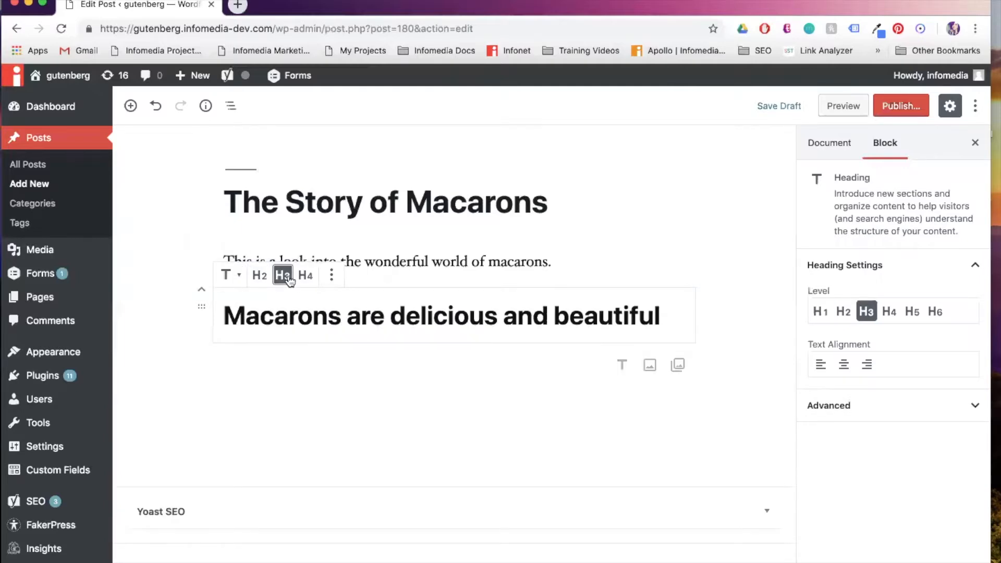
{"action": "left_click", "coordinate": [306, 278]}
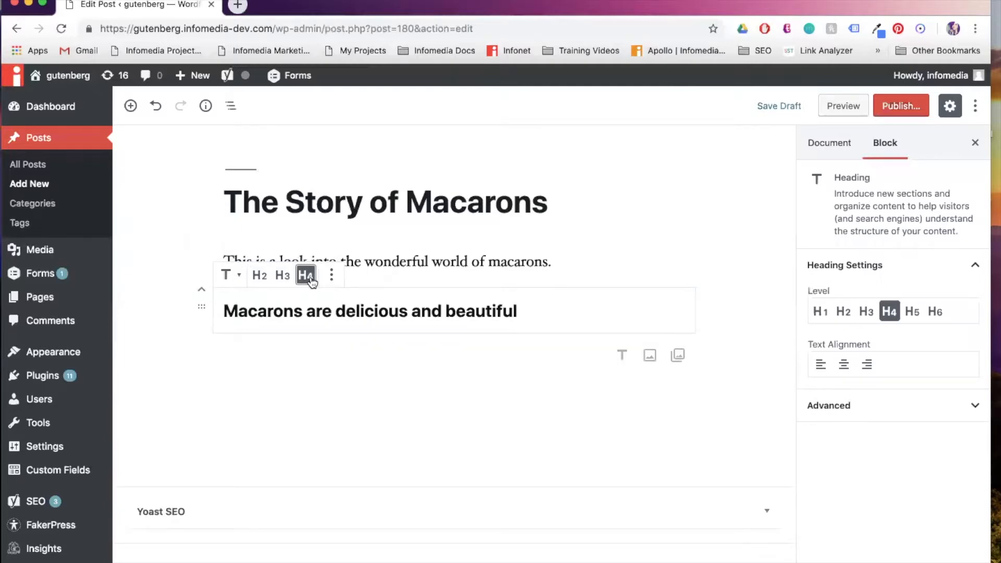
{"action": "left_click", "coordinate": [282, 277]}
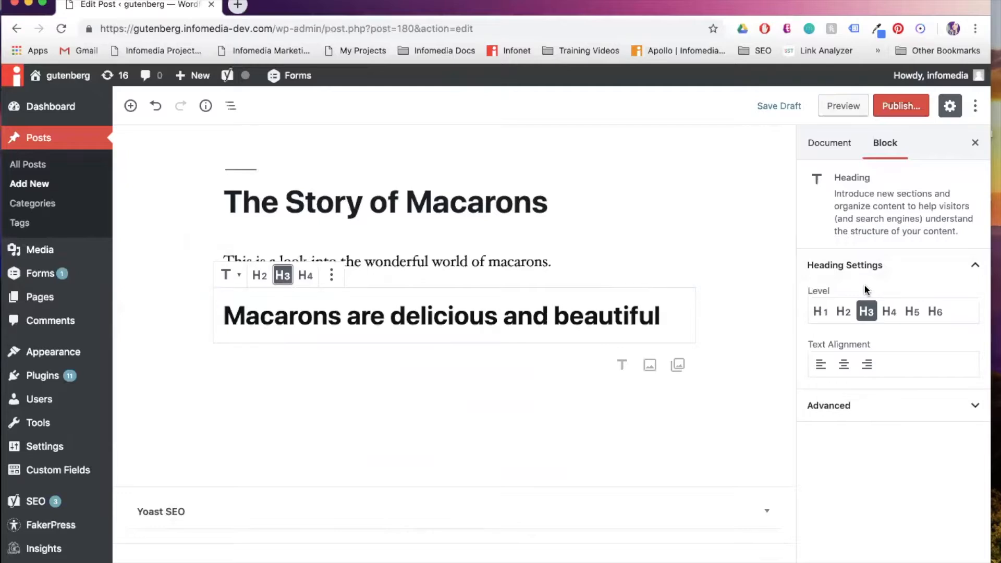
Try other levels for the heading, set it to H4 and center its text.
{"action": "left_click", "coordinate": [821, 311]}
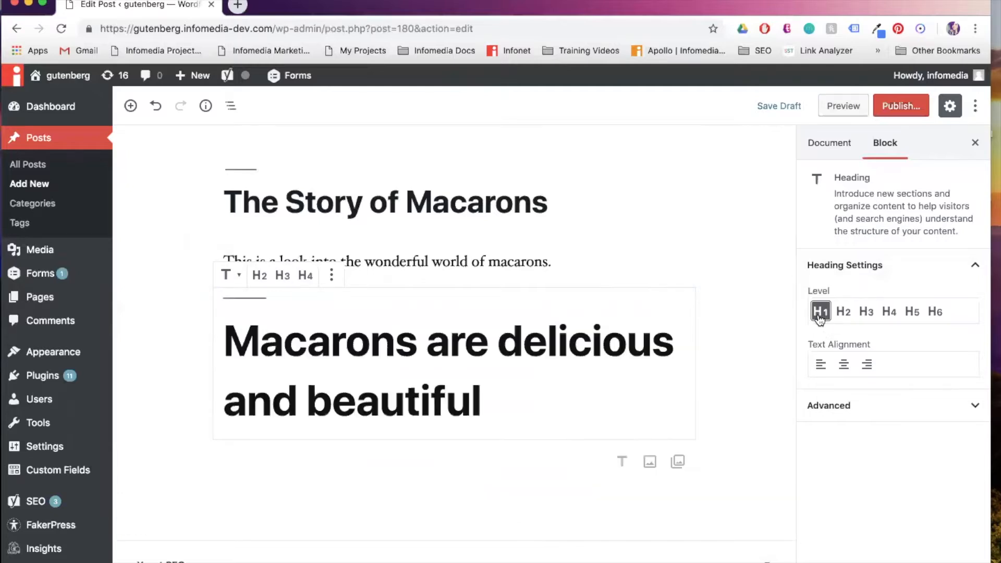
{"action": "left_click", "coordinate": [842, 315]}
{"action": "left_click", "coordinate": [866, 313]}
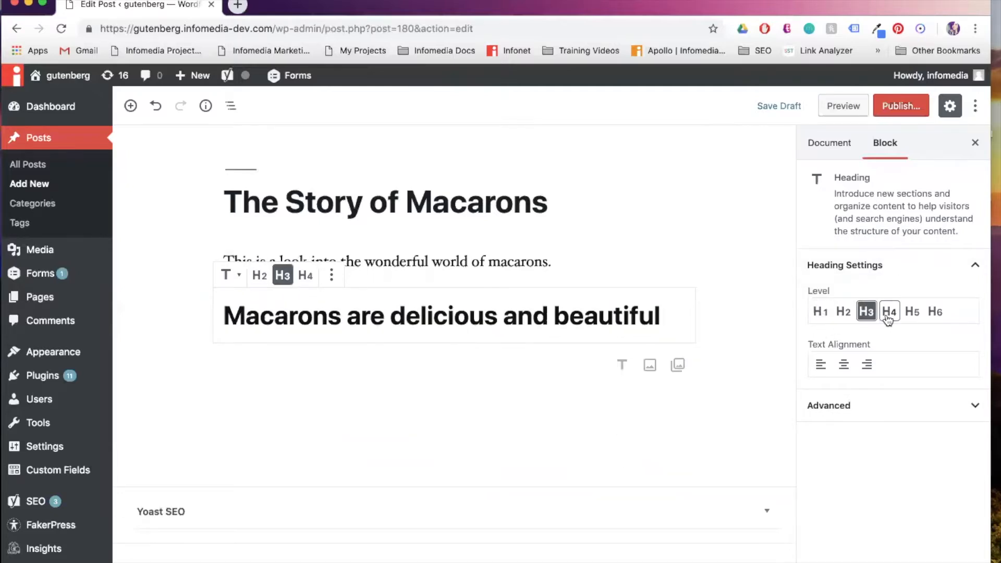
{"action": "left_click", "coordinate": [888, 315]}
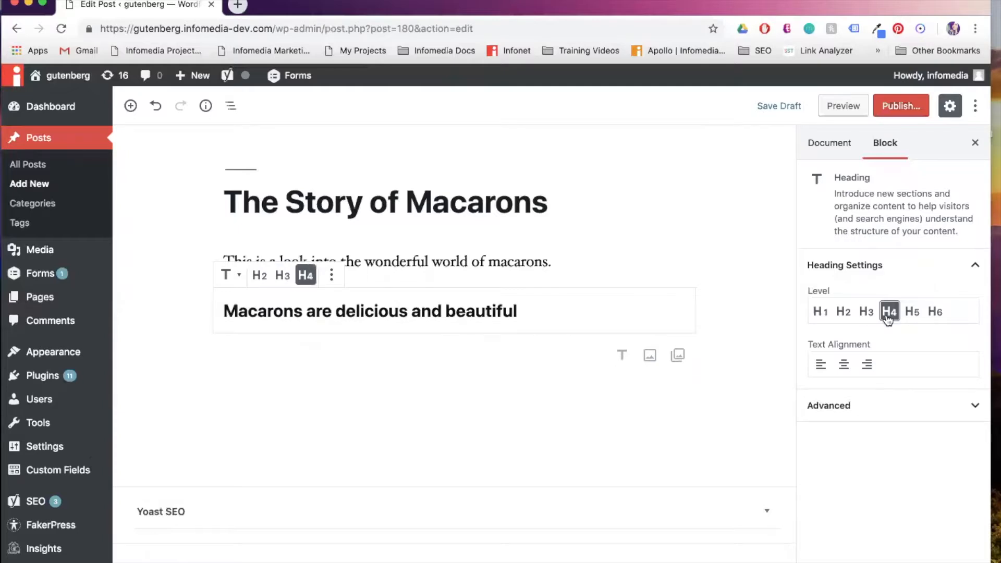
{"action": "left_click", "coordinate": [843, 365]}
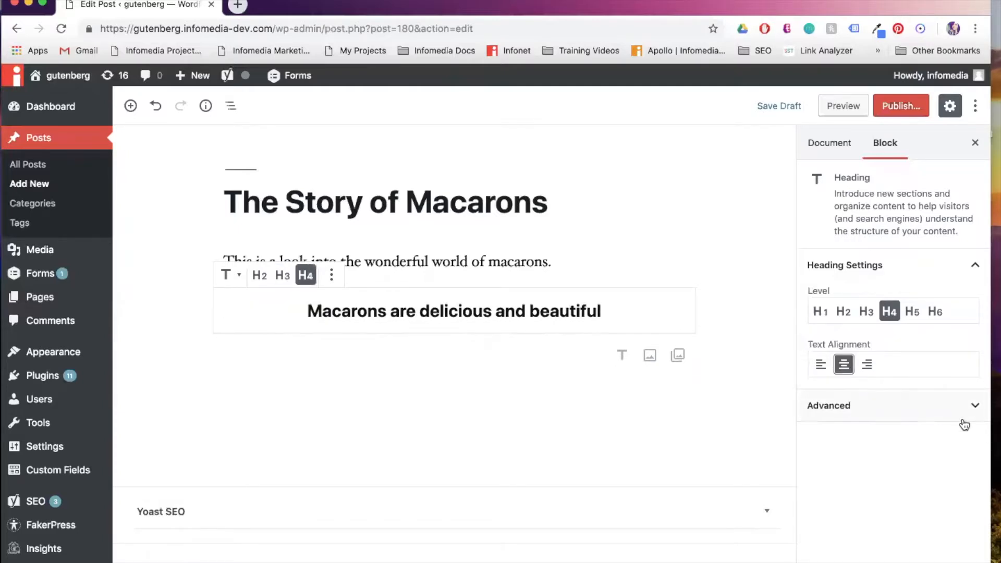
{"action": "left_click", "coordinate": [975, 407]}
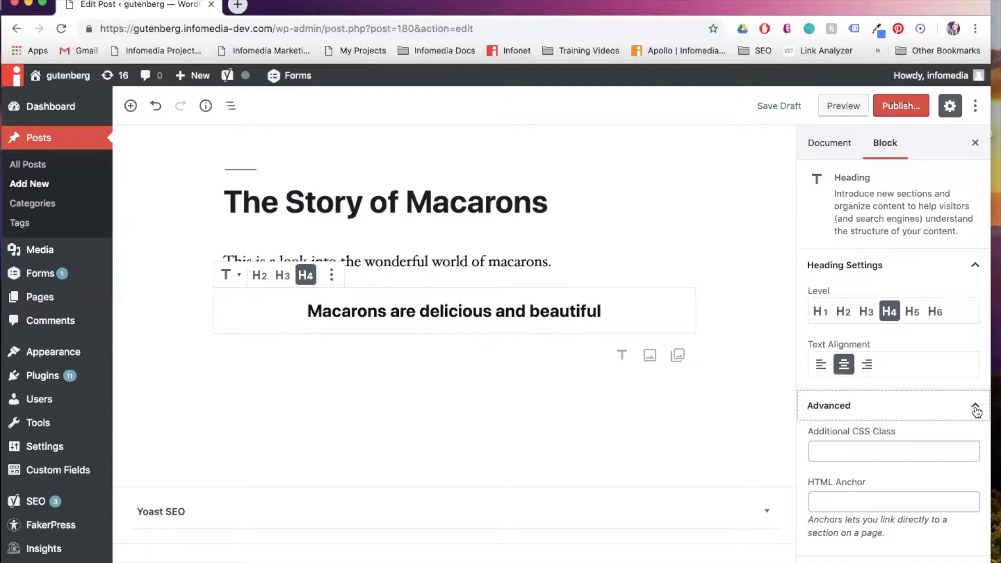
{"action": "left_click", "coordinate": [976, 409]}
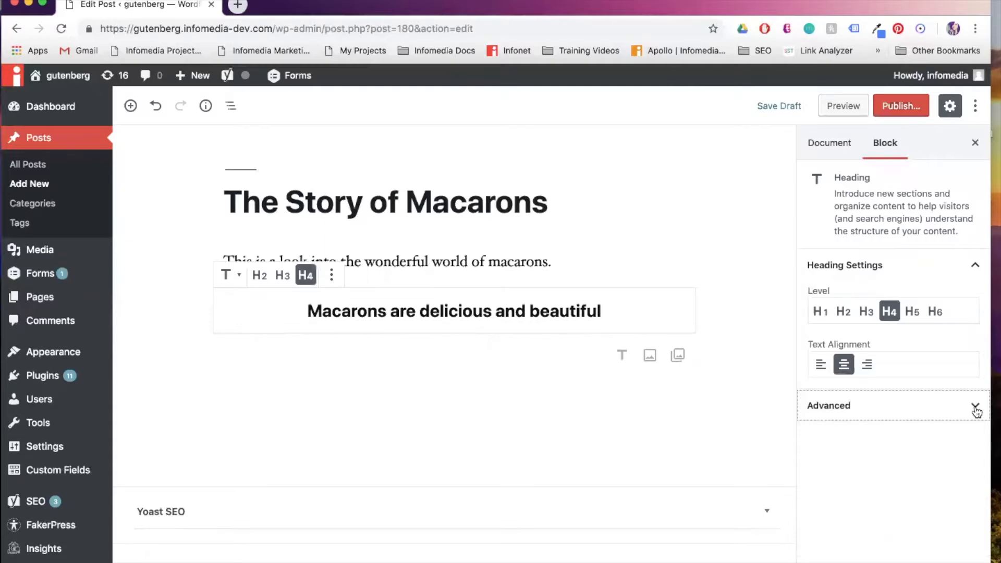
Add an image block below the heading and fill it with macarongroup1.jpg from the media library.
{"action": "left_click", "coordinate": [628, 316]}
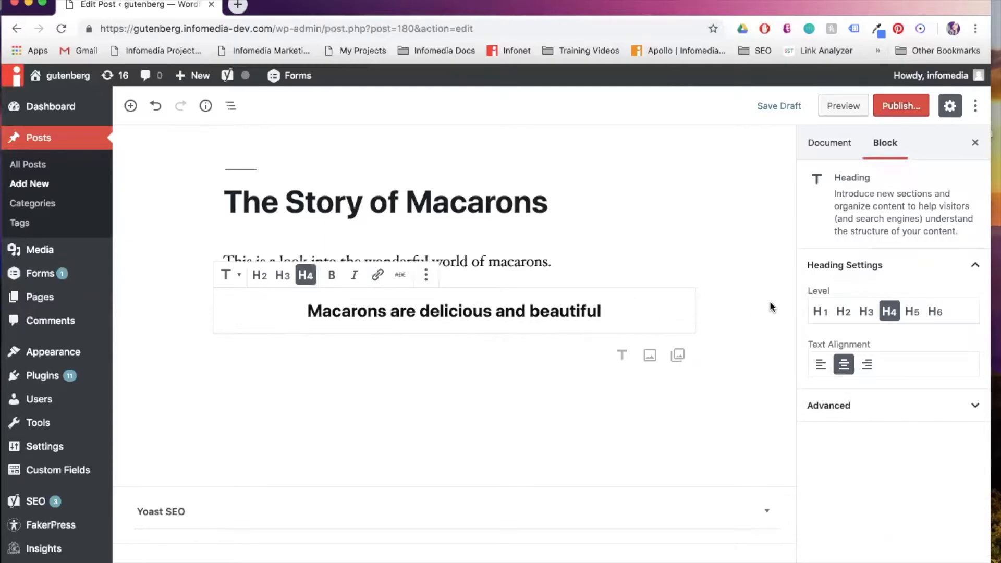
{"action": "key", "text": "Return"}
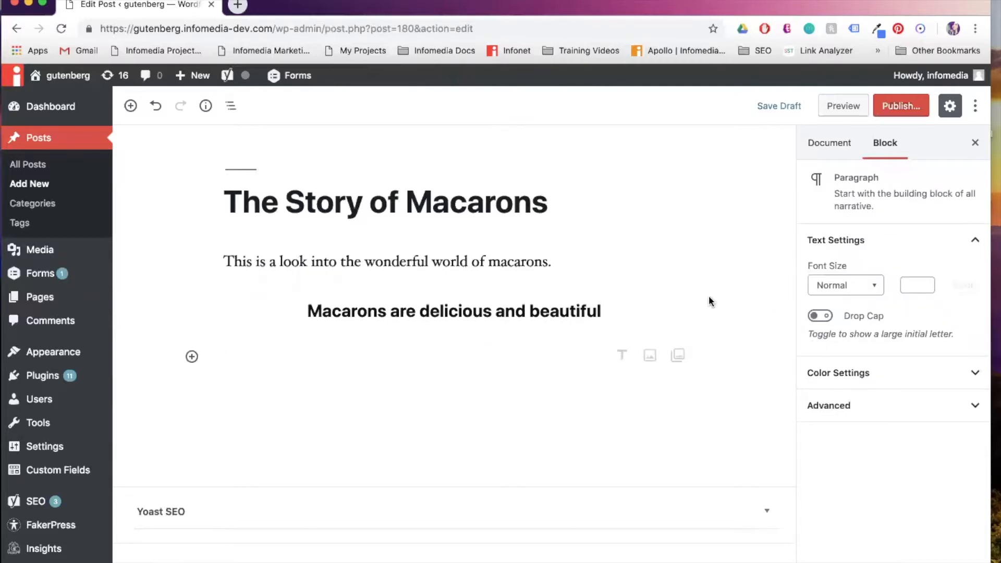
{"action": "left_click", "coordinate": [191, 357]}
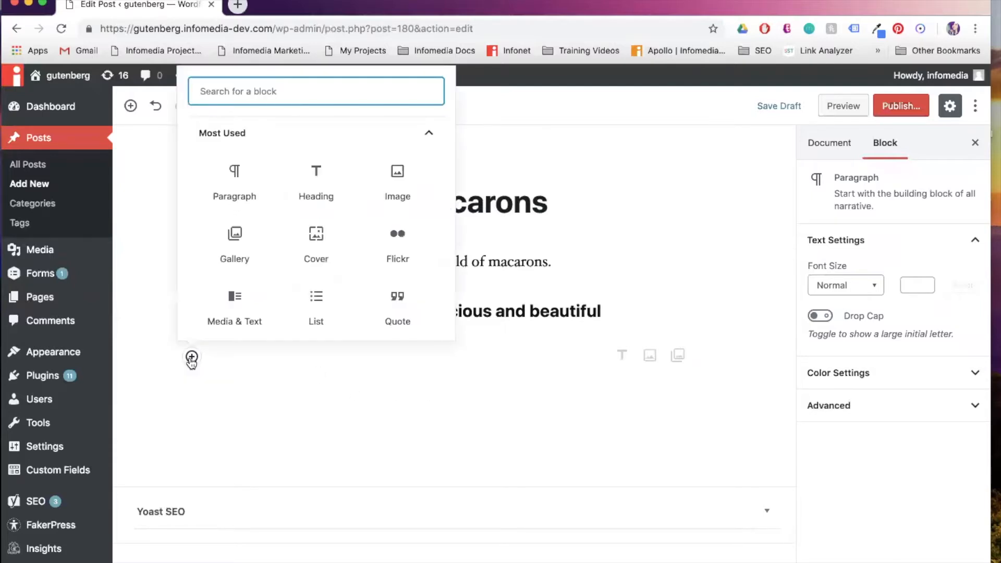
{"action": "left_click", "coordinate": [398, 178]}
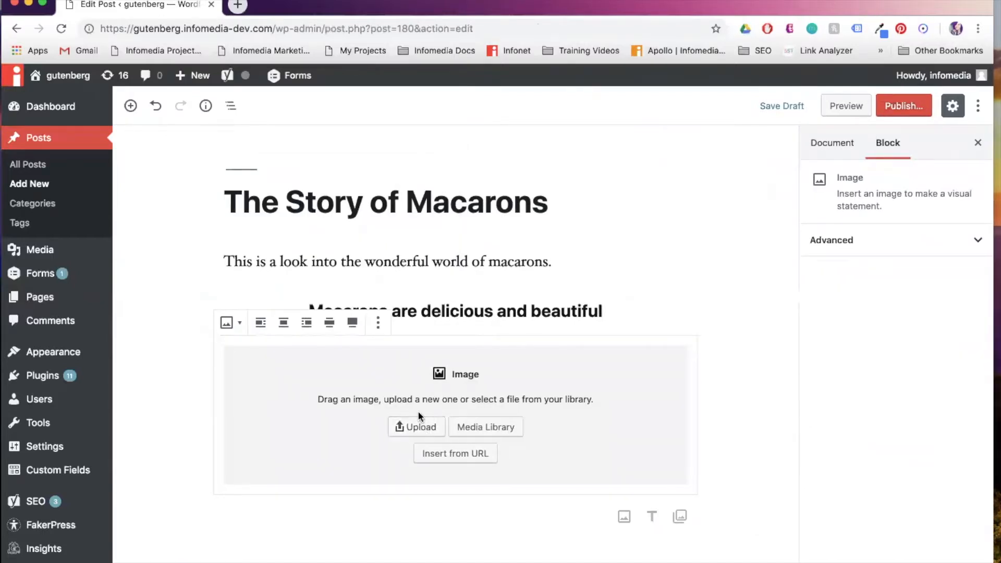
{"action": "left_click", "coordinate": [465, 431]}
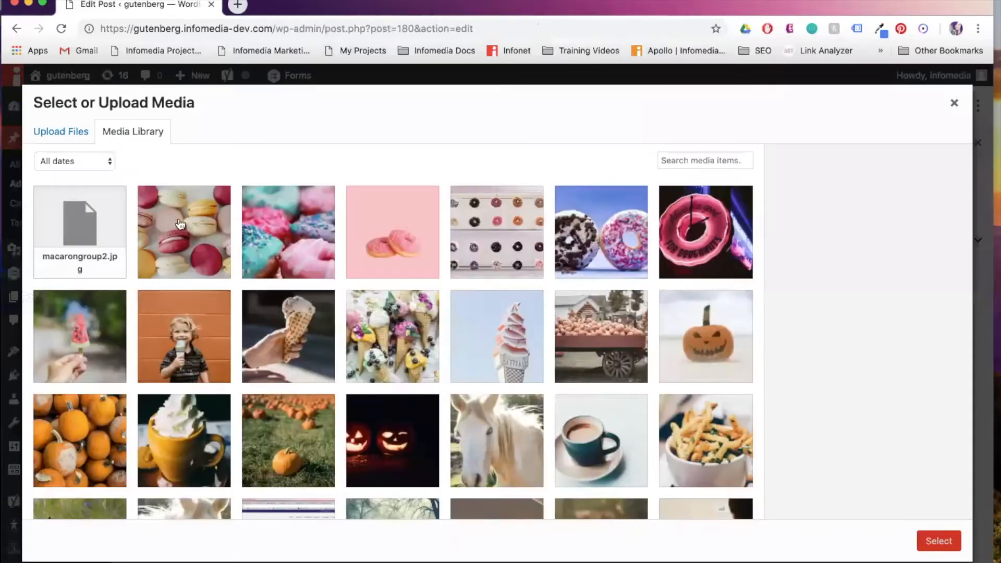
{"action": "left_click", "coordinate": [180, 225]}
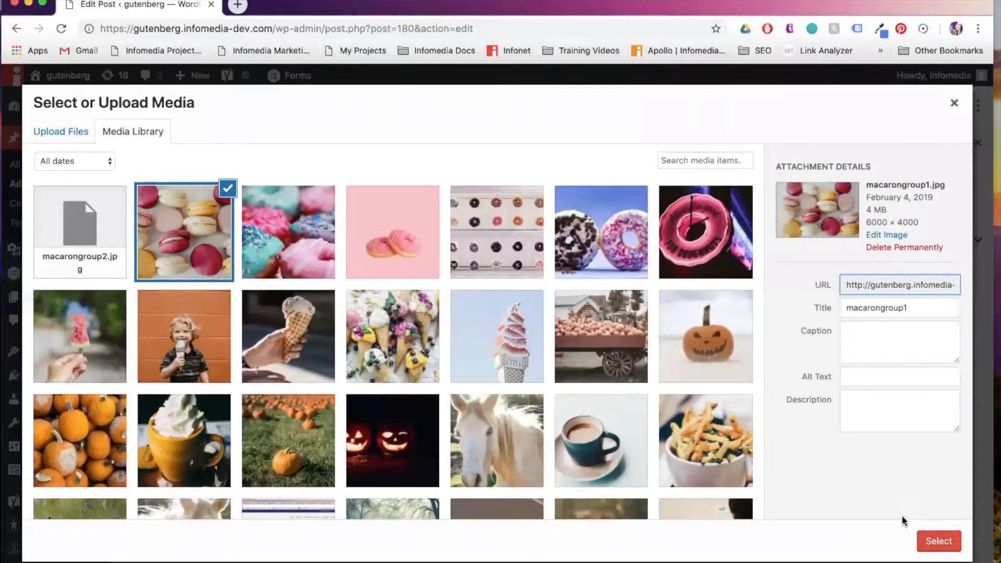
{"action": "left_click", "coordinate": [939, 541]}
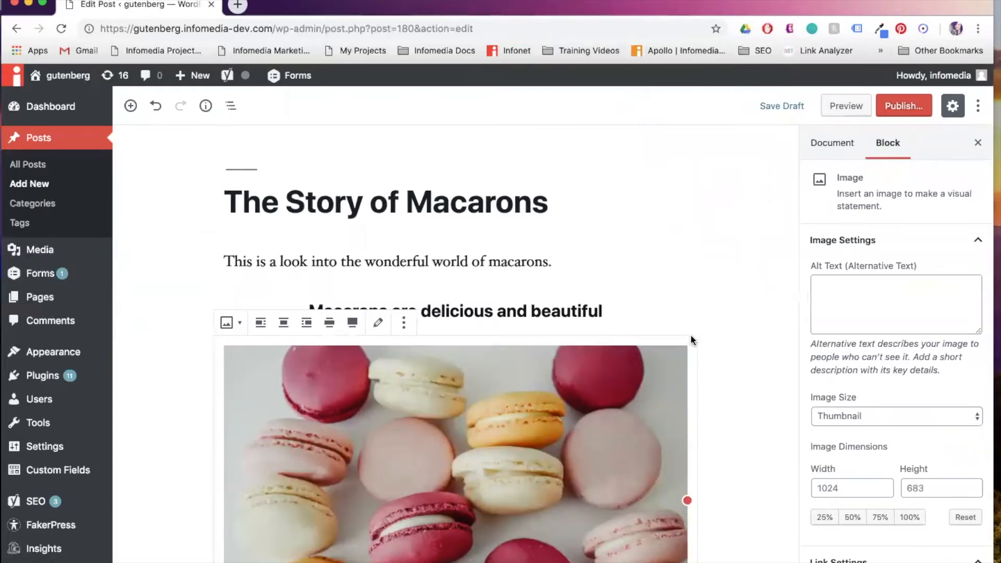
Try the wide and full-width alignments on the macaron image, and settle on center alignment.
{"action": "scroll", "coordinate": [720, 360], "scroll_direction": "down", "scroll_amount": 3}
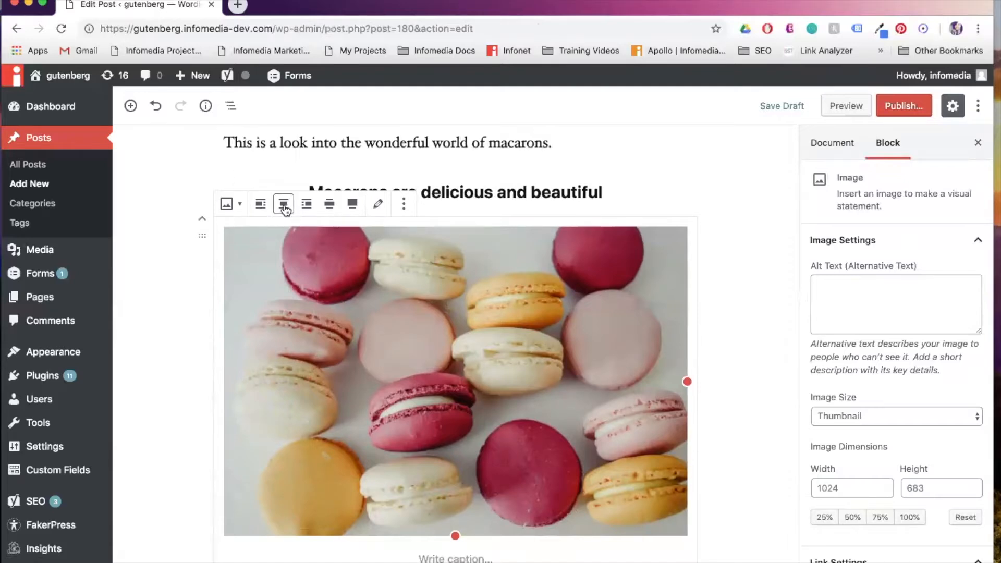
{"action": "left_click", "coordinate": [331, 207]}
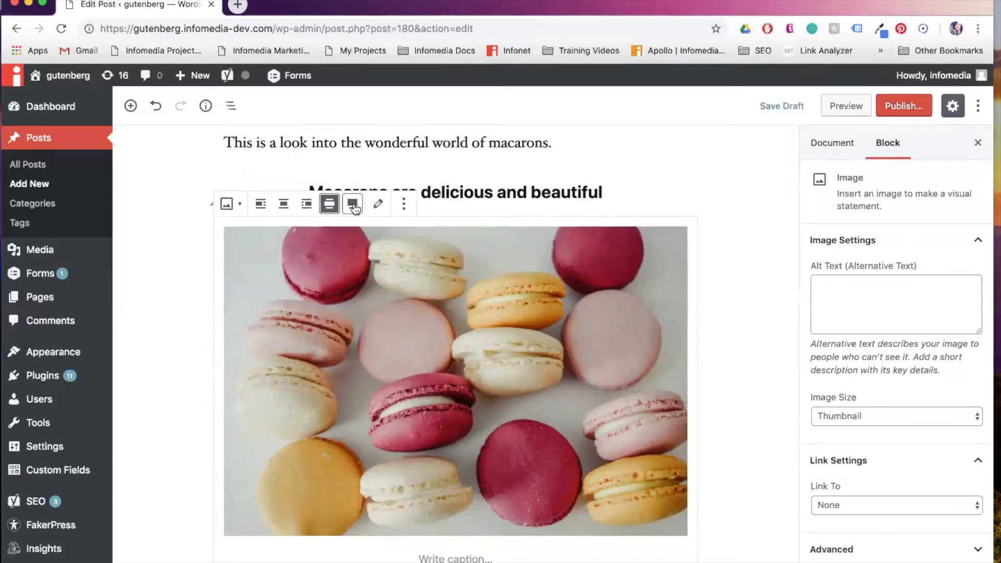
{"action": "left_click", "coordinate": [353, 203]}
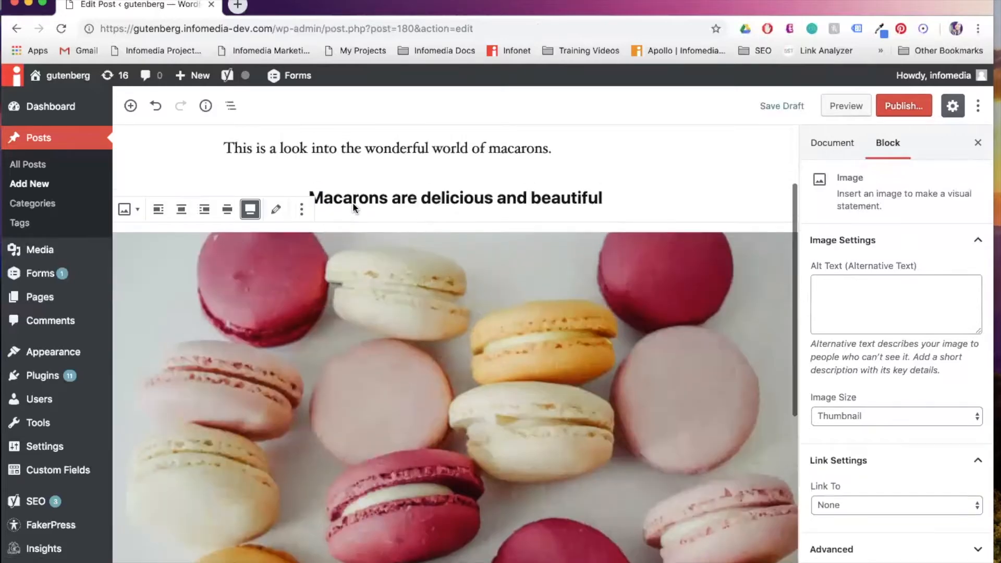
{"action": "left_click", "coordinate": [181, 209]}
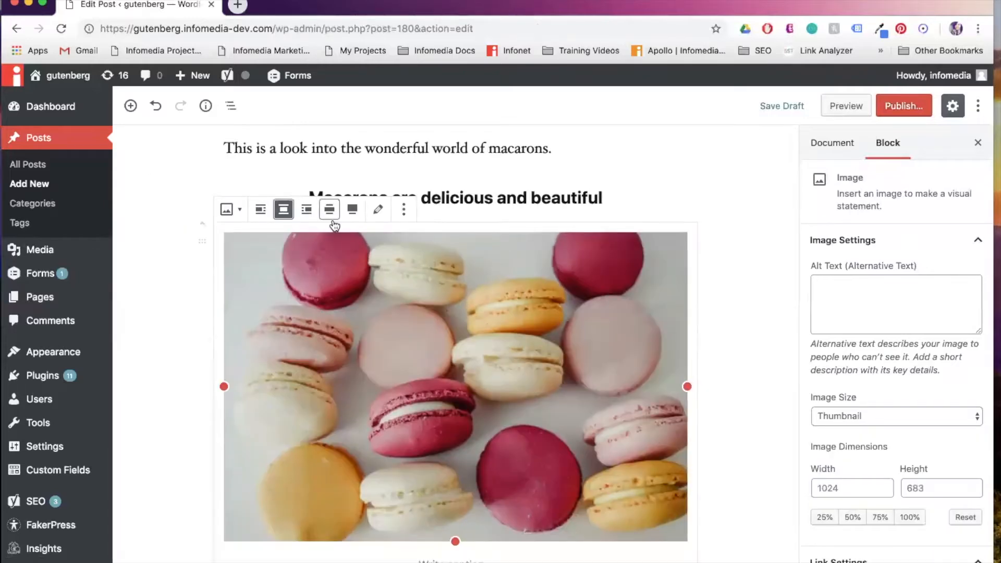
Add a Media & Text block below the macaron image and fill its media area with macarongroup2.jpg from the media library.
{"action": "scroll", "coordinate": [704, 419], "scroll_direction": "down", "scroll_amount": 2}
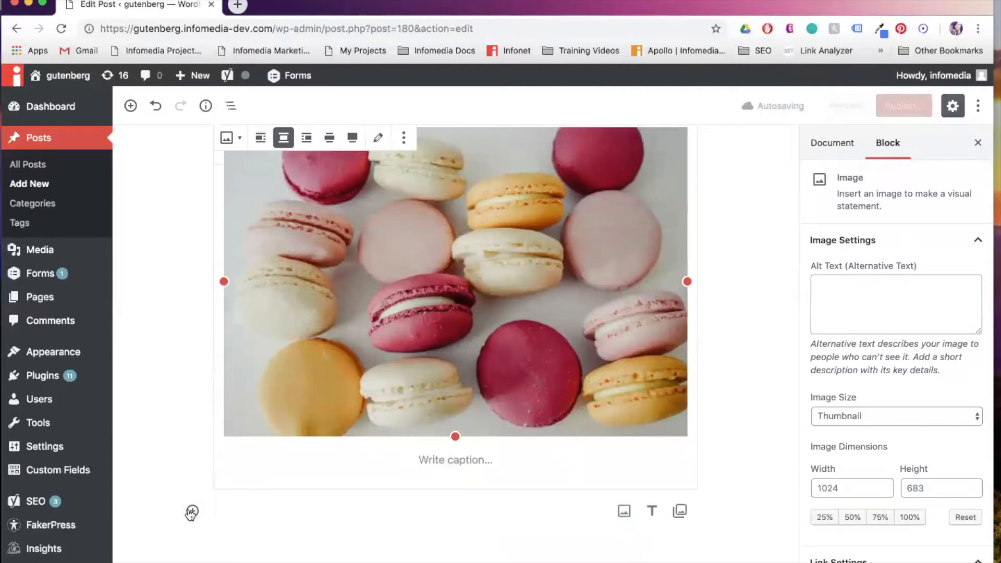
{"action": "left_click", "coordinate": [192, 511]}
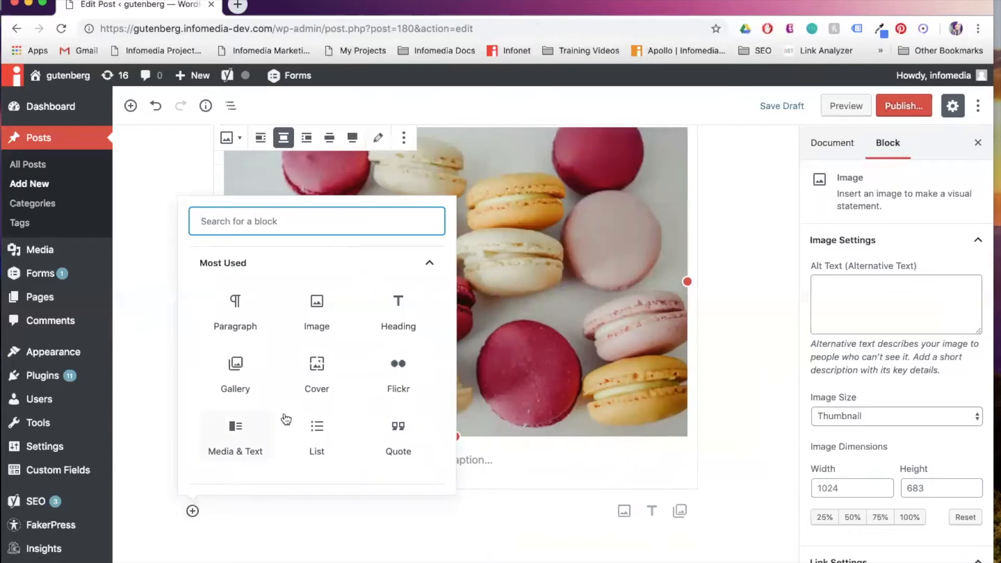
{"action": "left_click", "coordinate": [239, 433]}
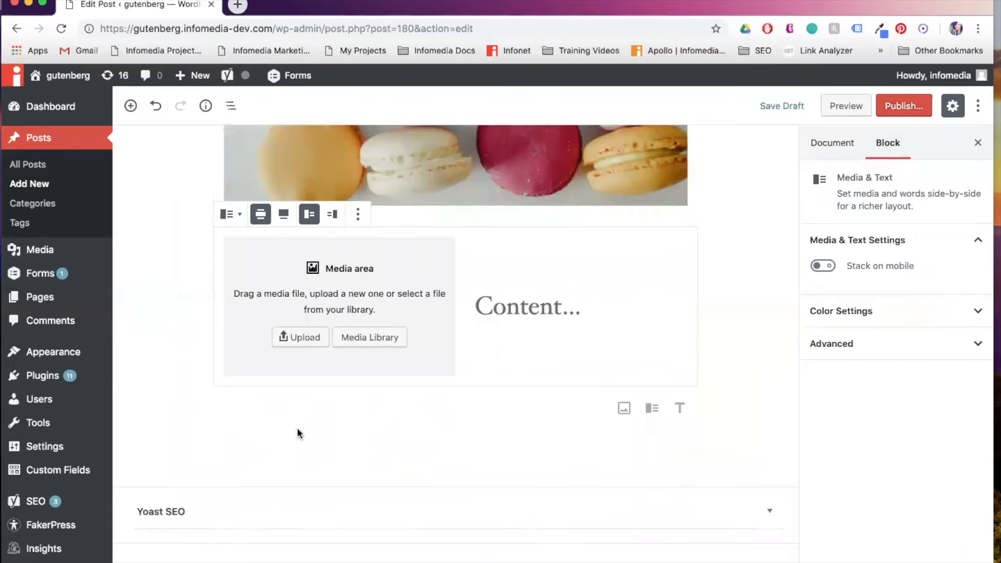
{"action": "left_click", "coordinate": [354, 337]}
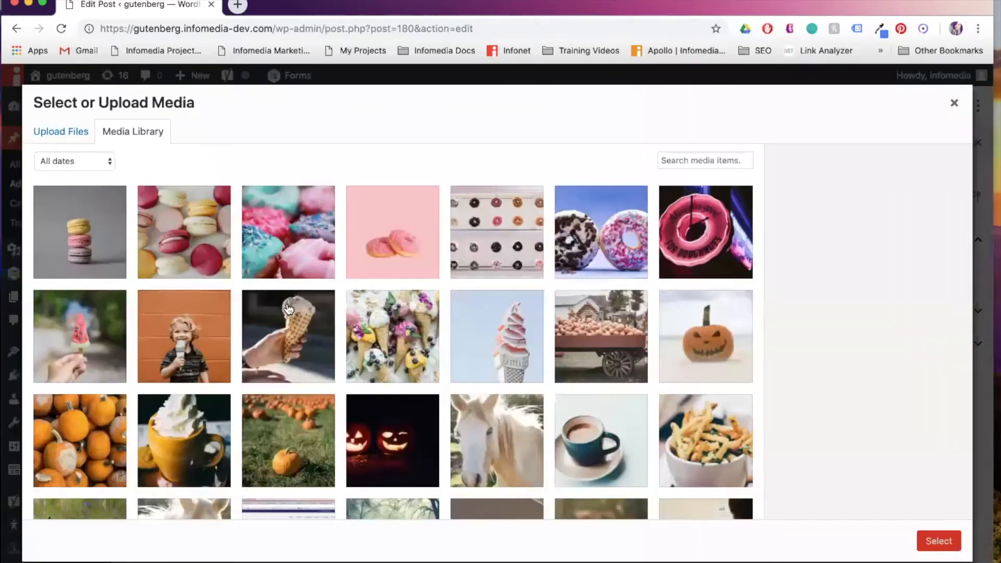
{"action": "left_click", "coordinate": [109, 252]}
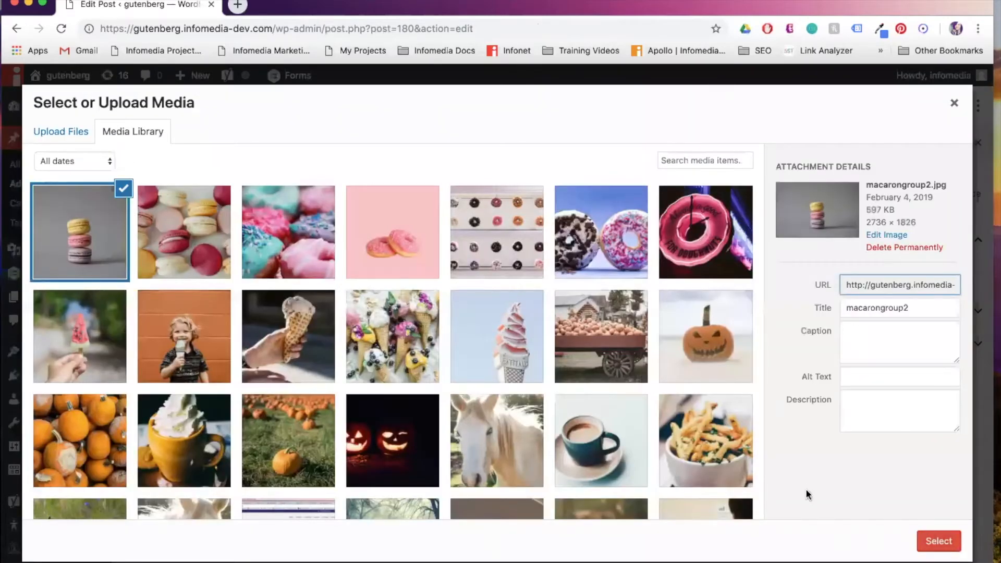
{"action": "left_click", "coordinate": [944, 541]}
Write "Macarons are stackable!" in the Media & Text block's content area and set its font size to Normal.
{"action": "left_click", "coordinate": [549, 313]}
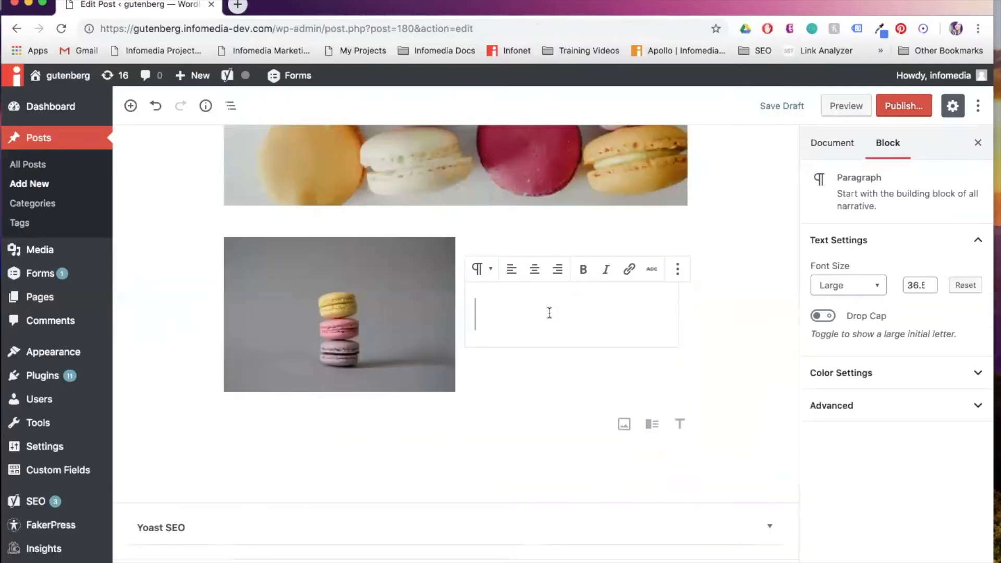
{"action": "type", "text": "Macarons ar"}
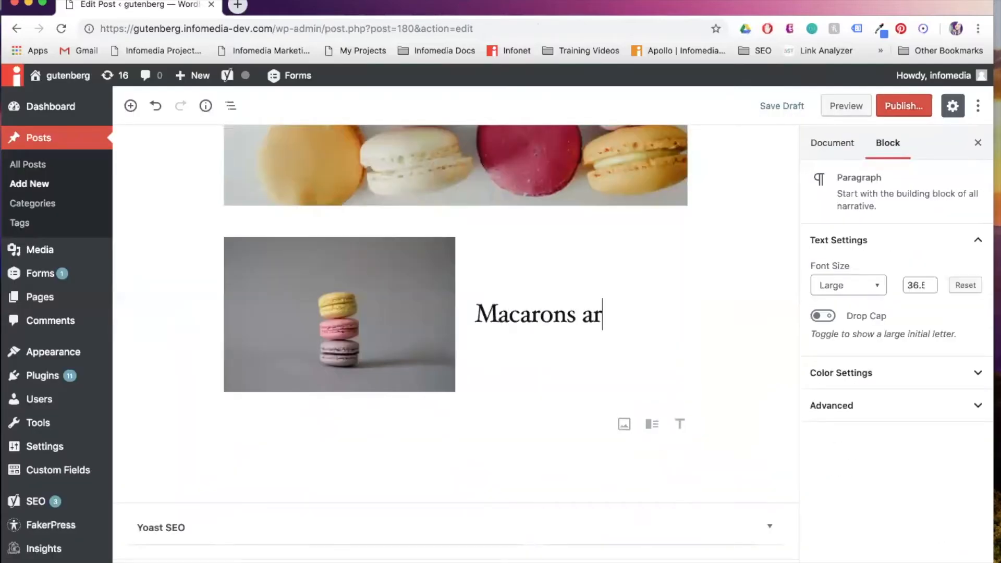
{"action": "type", "text": "e stackable!"}
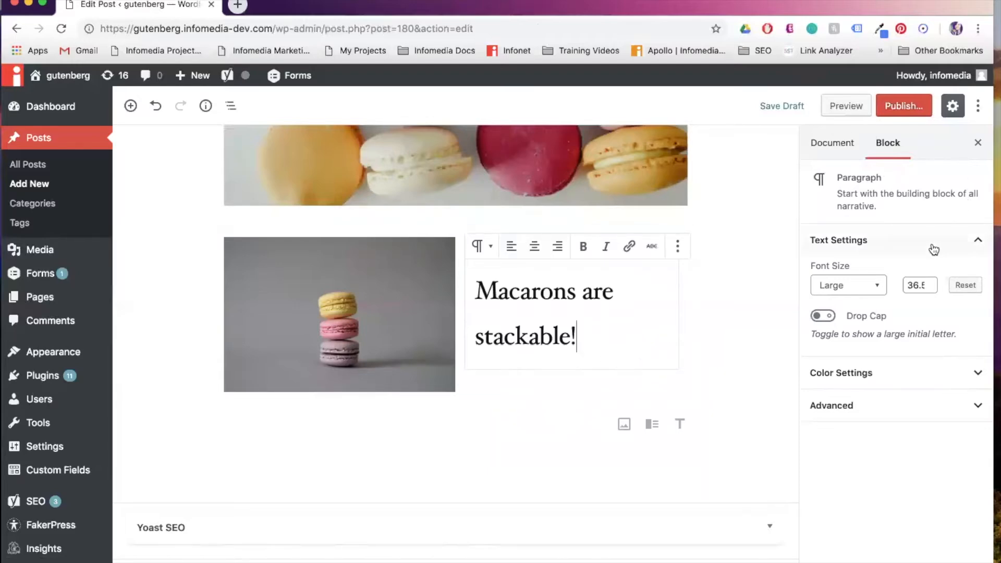
{"action": "left_click", "coordinate": [864, 295]}
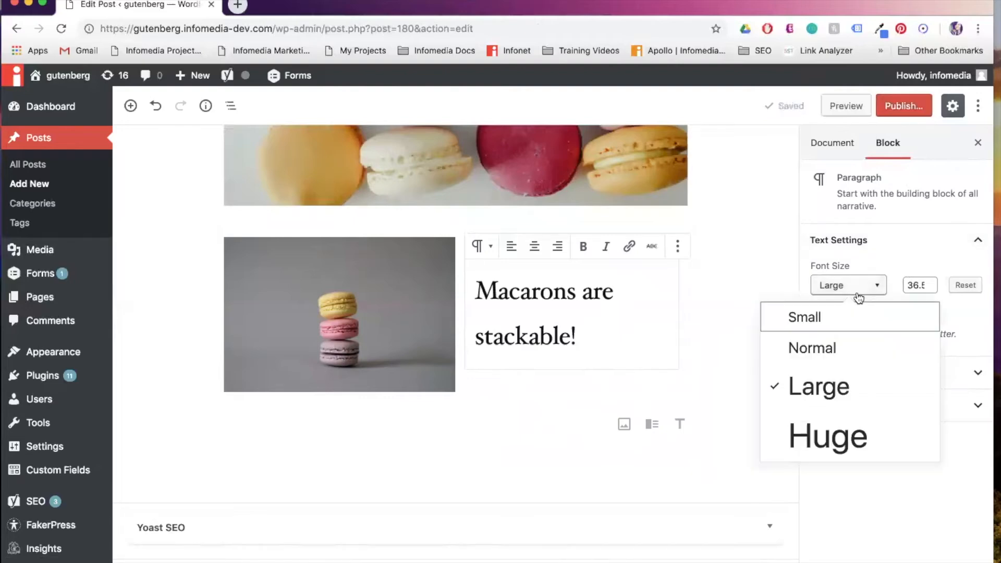
{"action": "left_click", "coordinate": [807, 352]}
{"action": "left_click", "coordinate": [905, 263]}
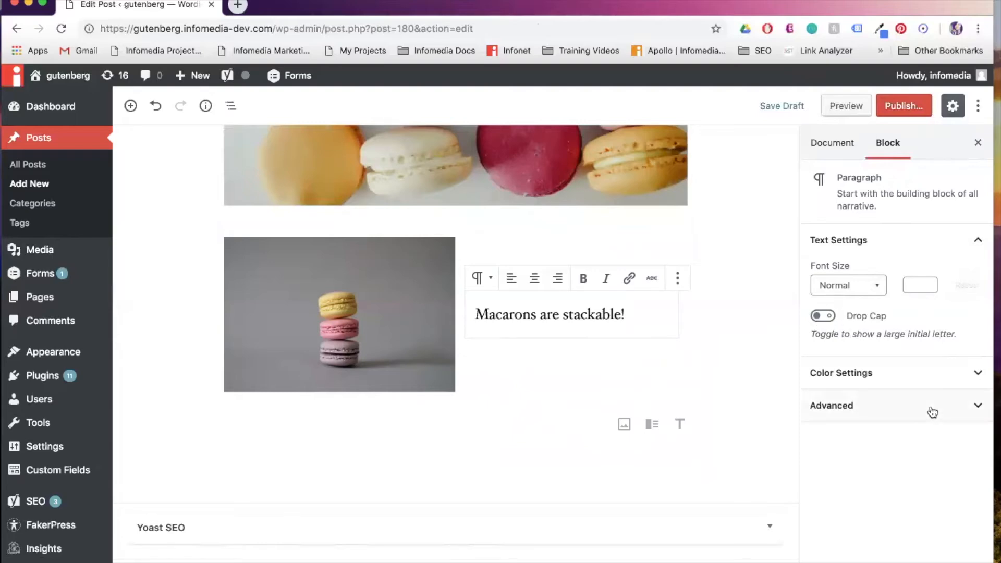
{"action": "left_click", "coordinate": [974, 374]}
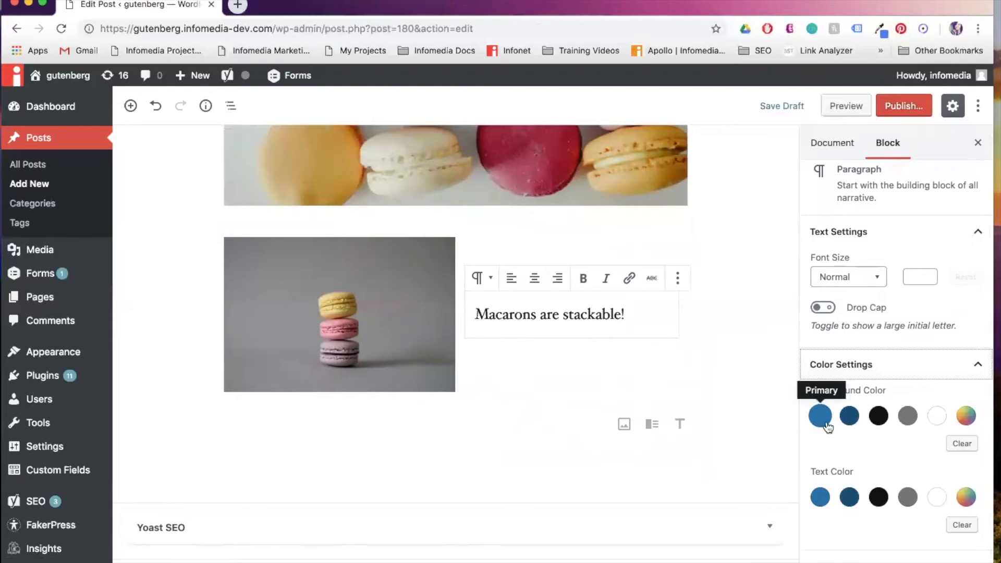
{"action": "left_click", "coordinate": [979, 366]}
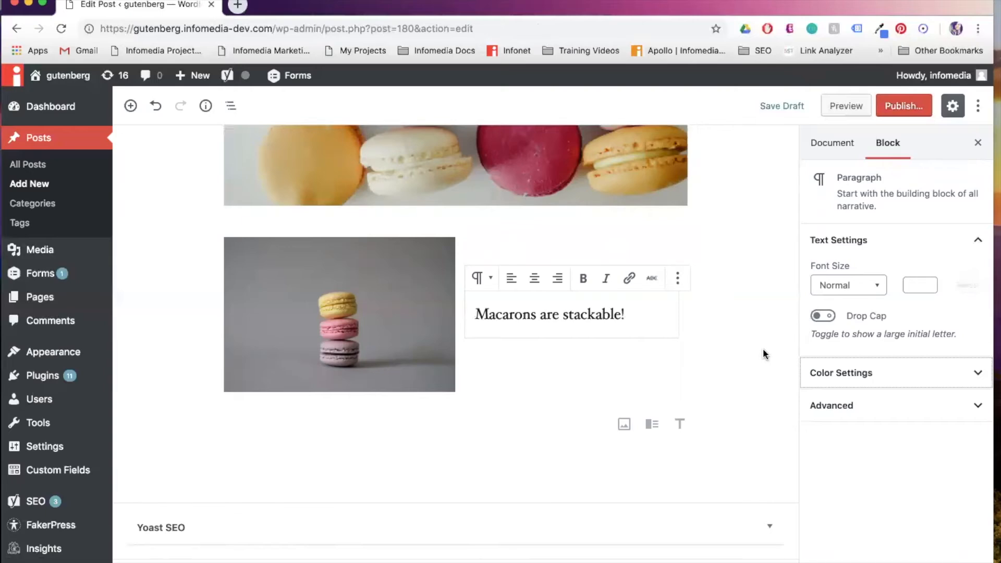
Create a new category named Desserts in the post's document settings and assign it to the post.
{"action": "left_click", "coordinate": [785, 348]}
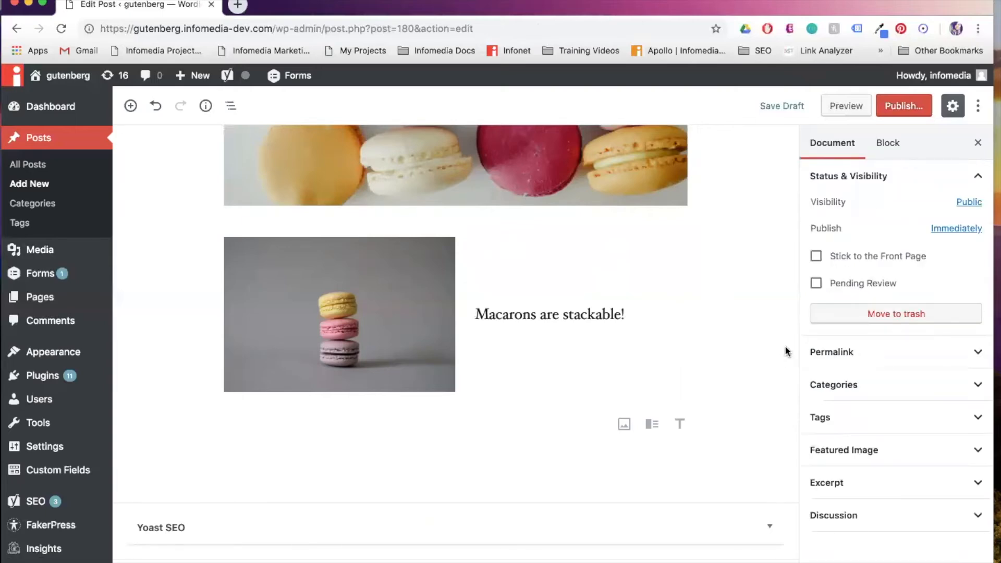
{"action": "scroll", "coordinate": [753, 185], "scroll_direction": "up", "scroll_amount": 4}
{"action": "scroll", "coordinate": [711, 249], "scroll_direction": "up", "scroll_amount": 5}
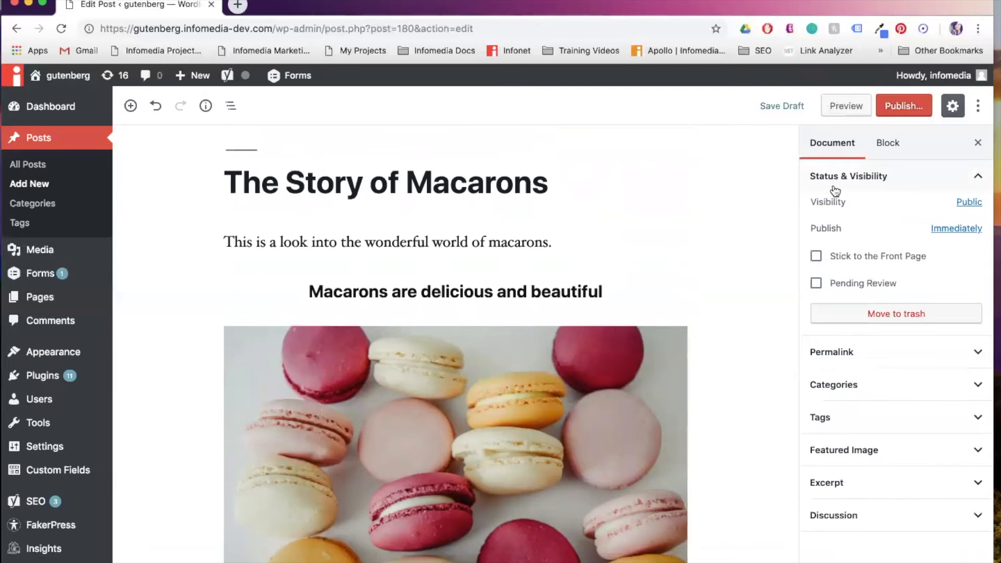
{"action": "left_click", "coordinate": [871, 357]}
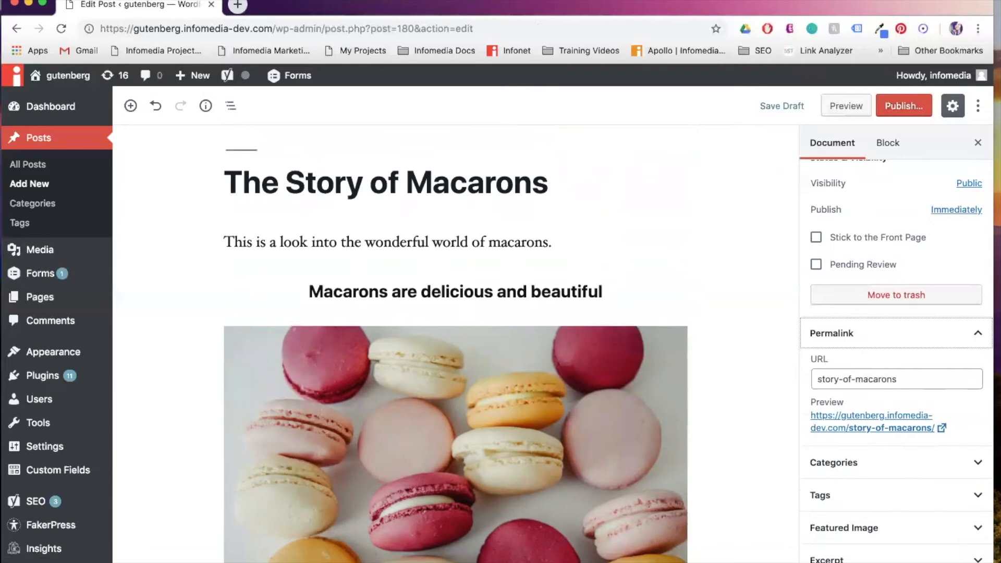
{"action": "scroll", "coordinate": [949, 458], "scroll_direction": "down", "scroll_amount": 1}
{"action": "left_click", "coordinate": [962, 444]}
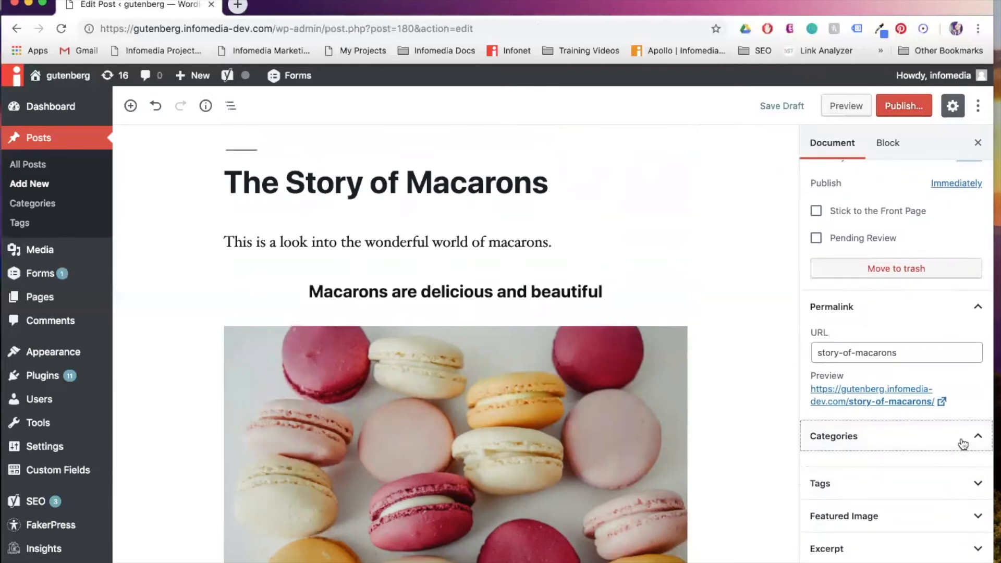
{"action": "scroll", "coordinate": [961, 441], "scroll_direction": "down", "scroll_amount": 2}
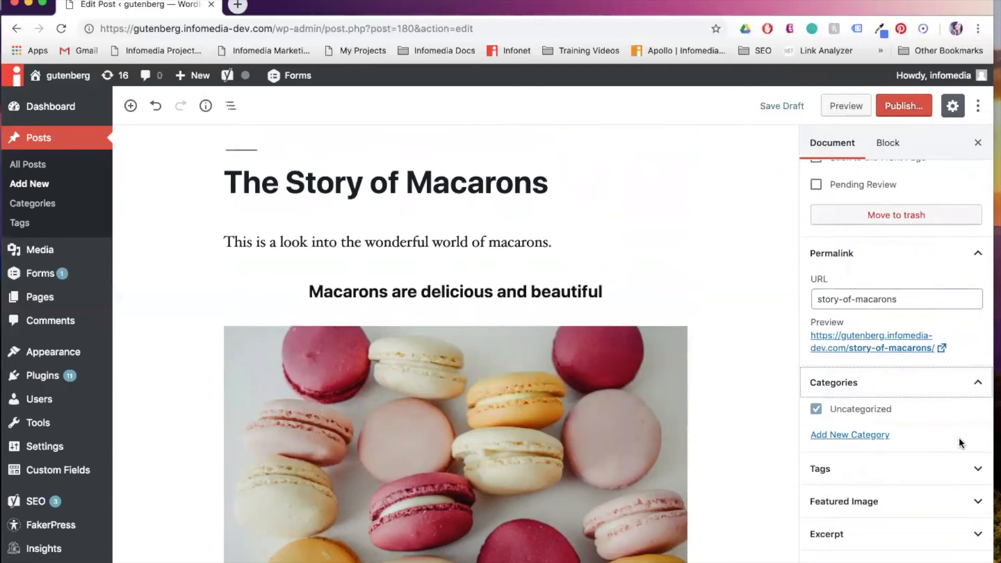
{"action": "left_click", "coordinate": [849, 437]}
{"action": "left_click", "coordinate": [849, 473]}
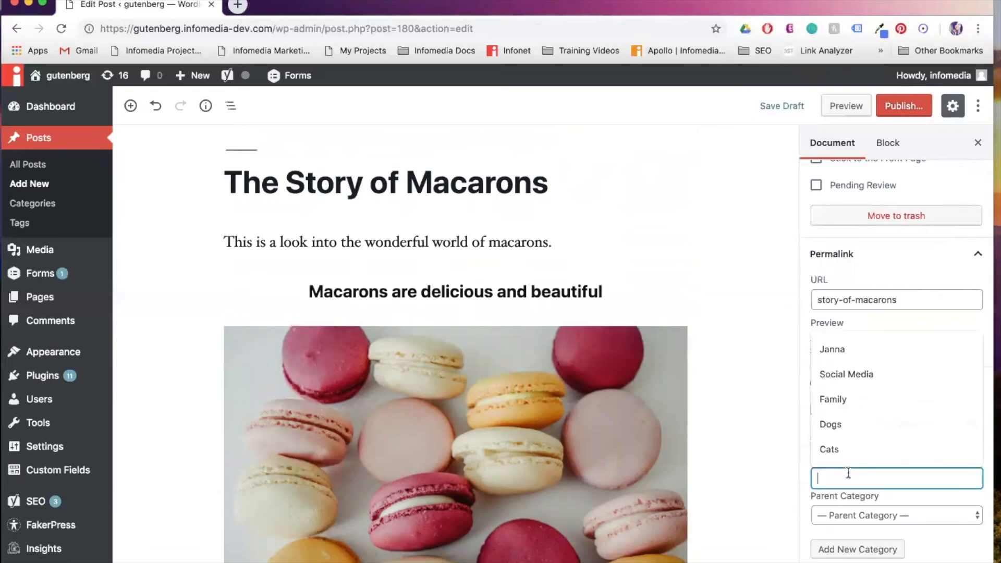
{"action": "type", "text": "Desserts"}
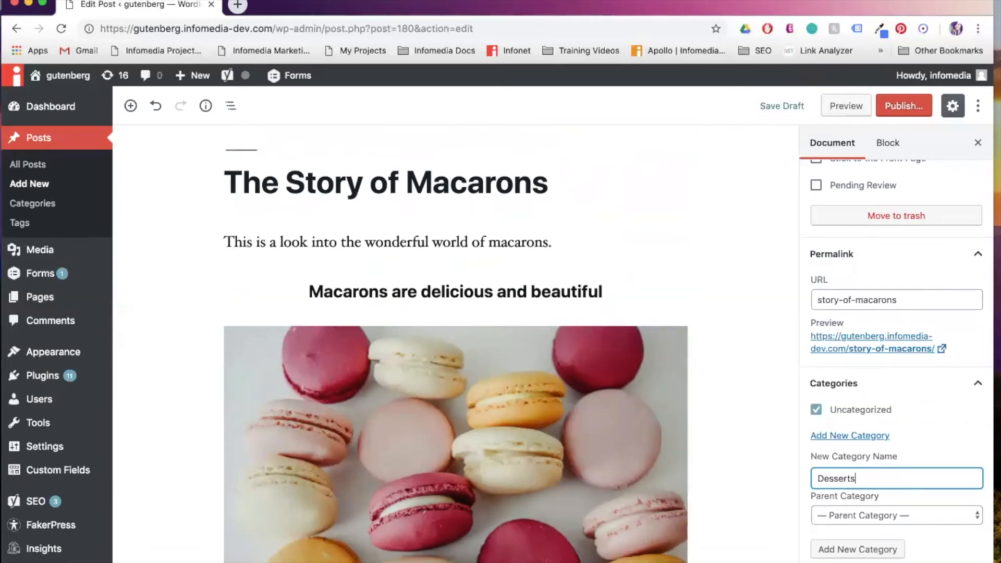
{"action": "left_click", "coordinate": [878, 550]}
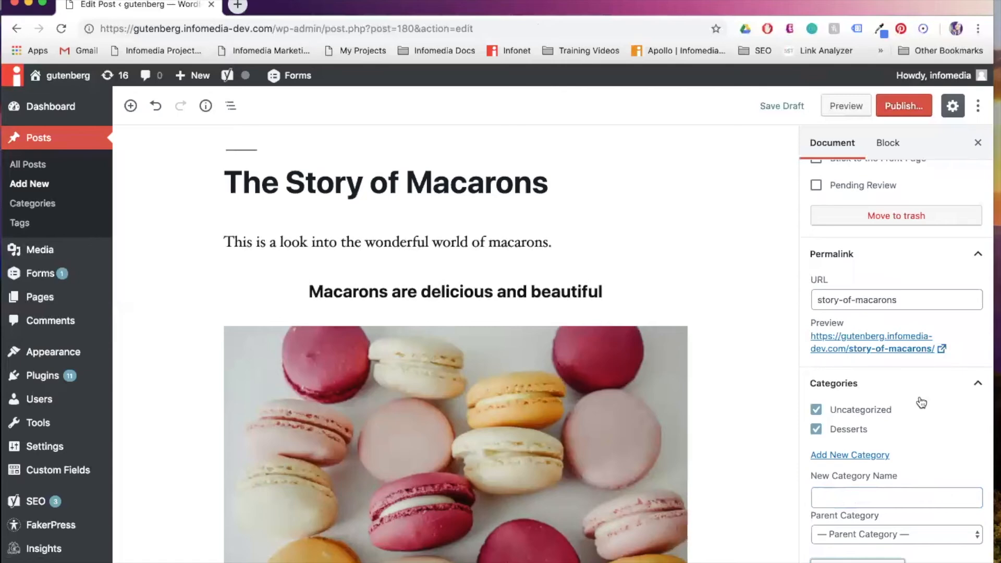
Add the tag "macarons" to the post.
{"action": "scroll", "coordinate": [920, 404], "scroll_direction": "down", "scroll_amount": 1}
{"action": "scroll", "coordinate": [920, 401], "scroll_direction": "down", "scroll_amount": 3}
{"action": "left_click", "coordinate": [899, 474]}
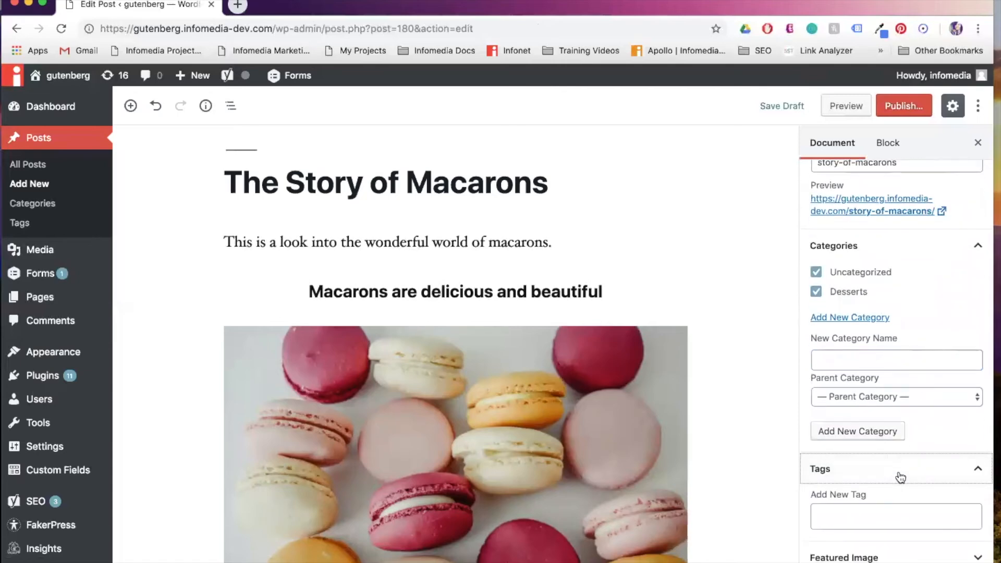
{"action": "left_click", "coordinate": [866, 515]}
{"action": "type", "text": "mac"}
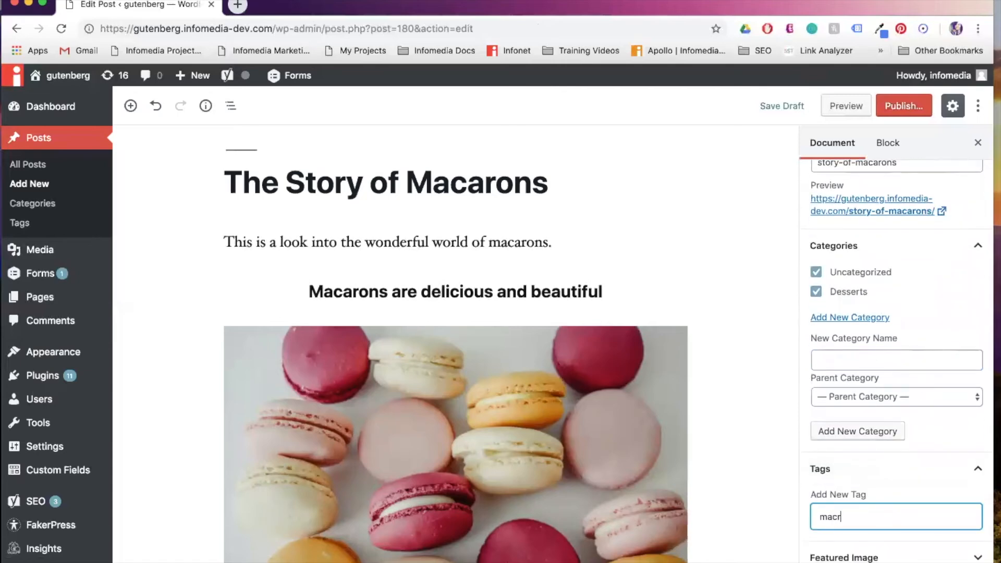
{"action": "type", "text": "arons"}
{"action": "key", "text": "Return"}
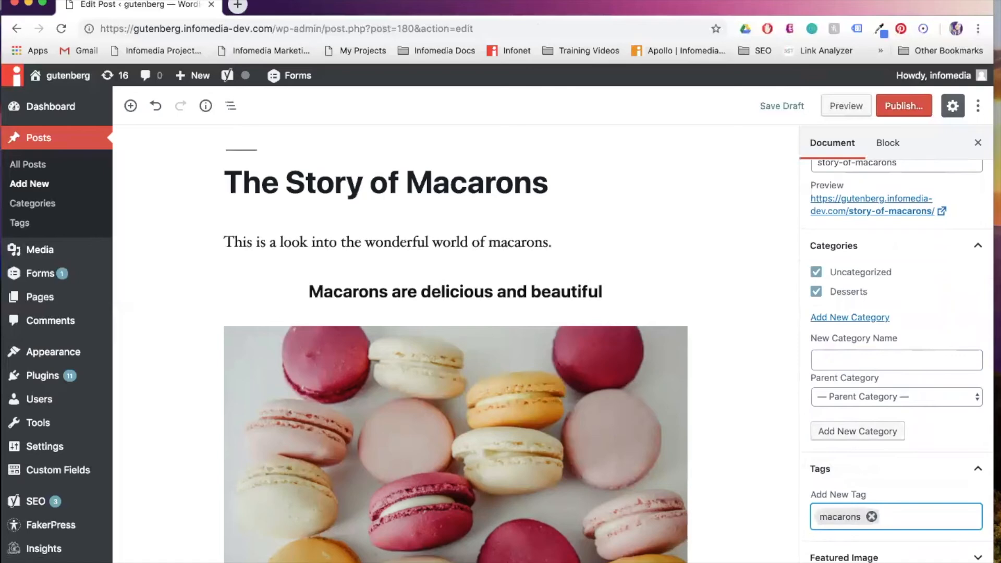
Set macarongroup1.jpg from the media library as the post's featured image.
{"action": "scroll", "coordinate": [877, 464], "scroll_direction": "down", "scroll_amount": 2}
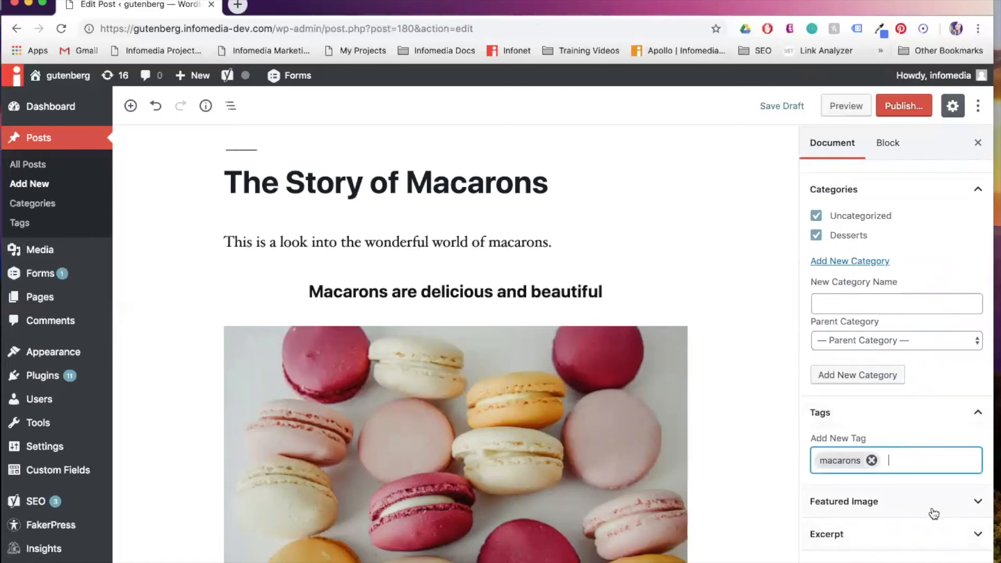
{"action": "left_click", "coordinate": [962, 506]}
{"action": "scroll", "coordinate": [951, 497], "scroll_direction": "down", "scroll_amount": 1}
{"action": "left_click", "coordinate": [865, 494]}
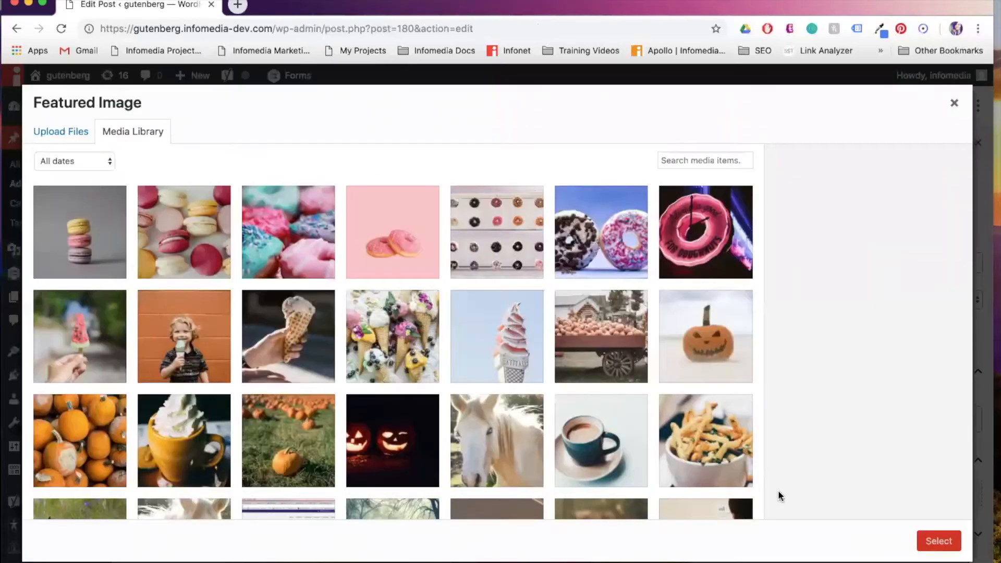
{"action": "left_click", "coordinate": [170, 207]}
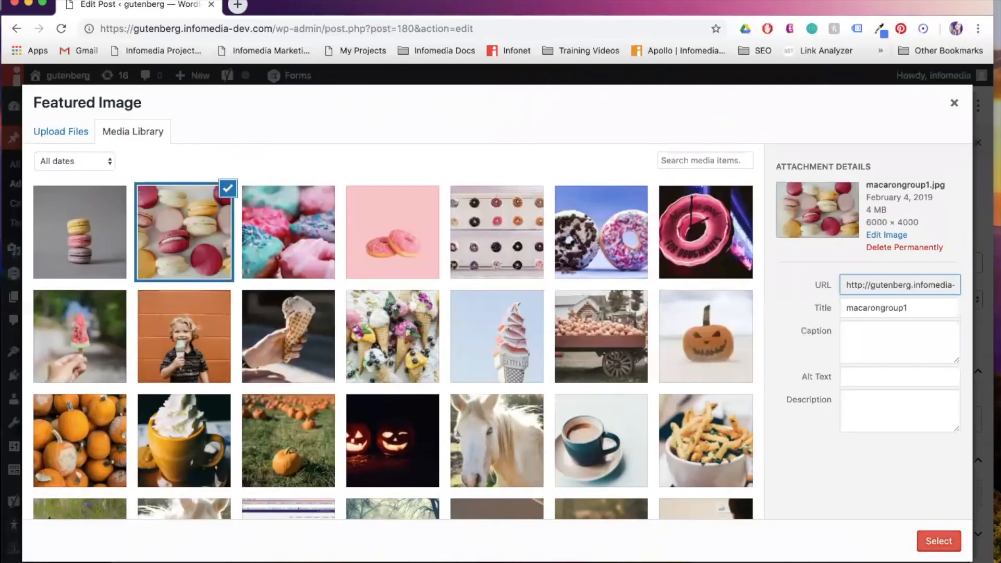
{"action": "left_click", "coordinate": [945, 541]}
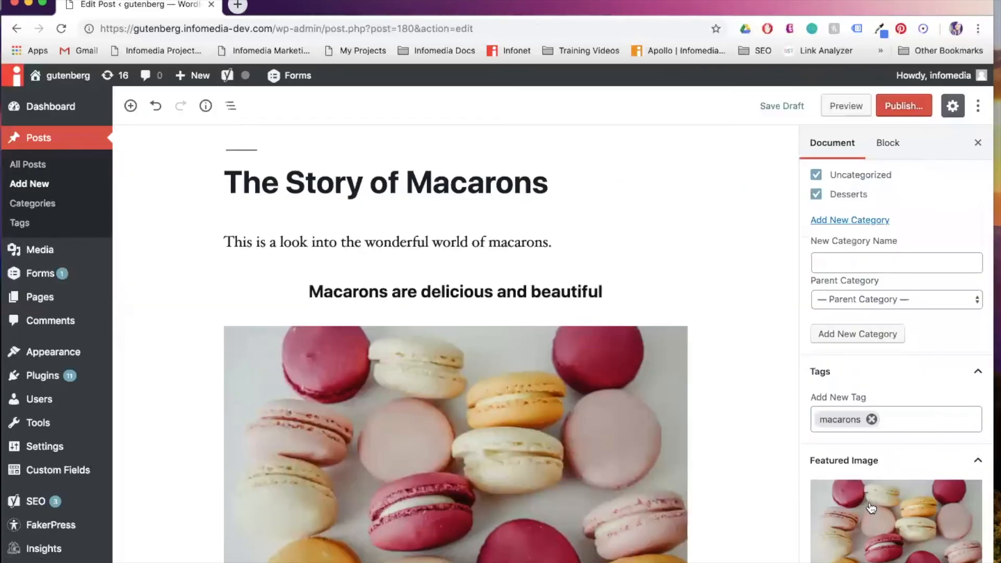
Search for a block to insert below the Media & Text block with the term "in" and browse the matching blocks.
{"action": "scroll", "coordinate": [755, 382], "scroll_direction": "down", "scroll_amount": 8}
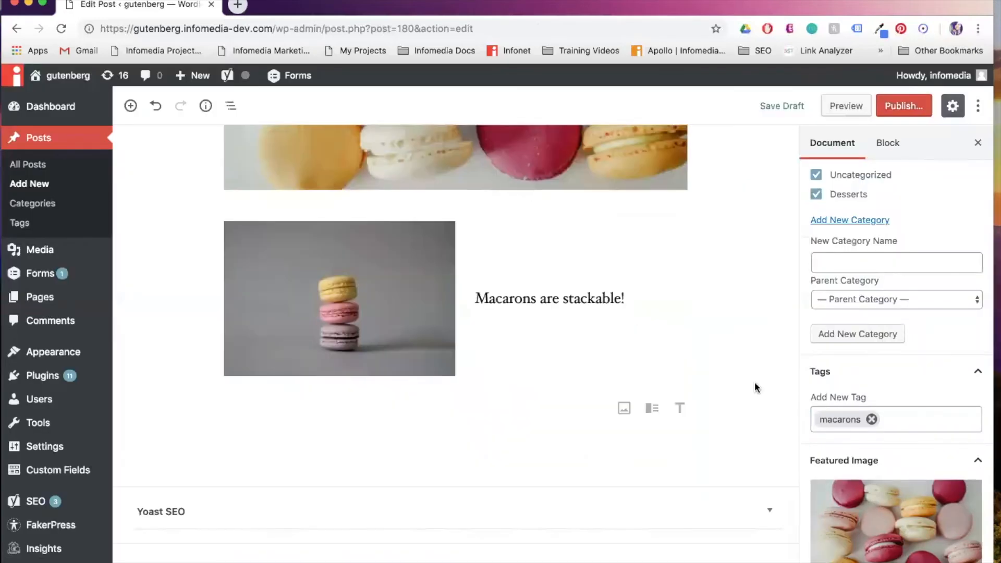
{"action": "left_click", "coordinate": [672, 325]}
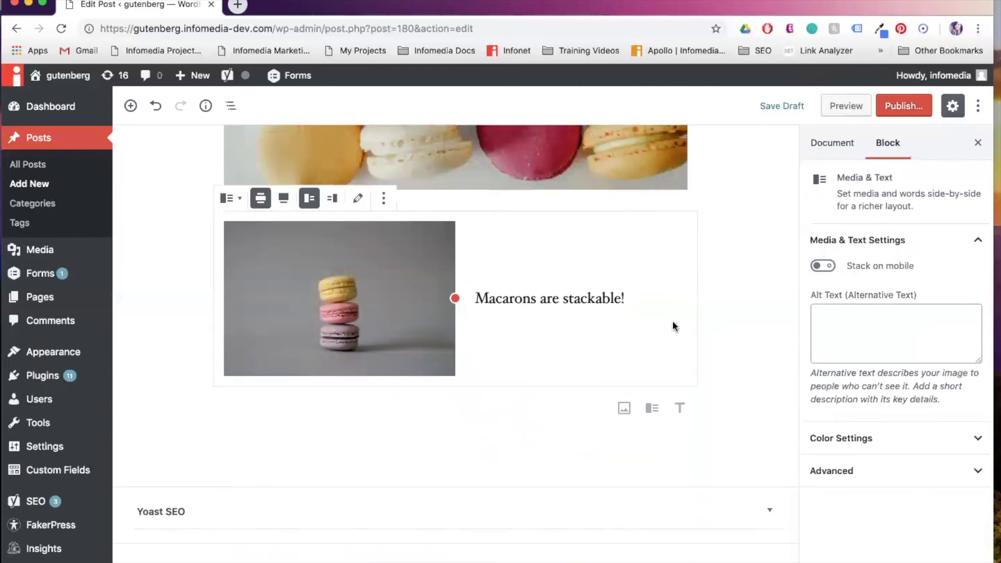
{"action": "left_click", "coordinate": [165, 432]}
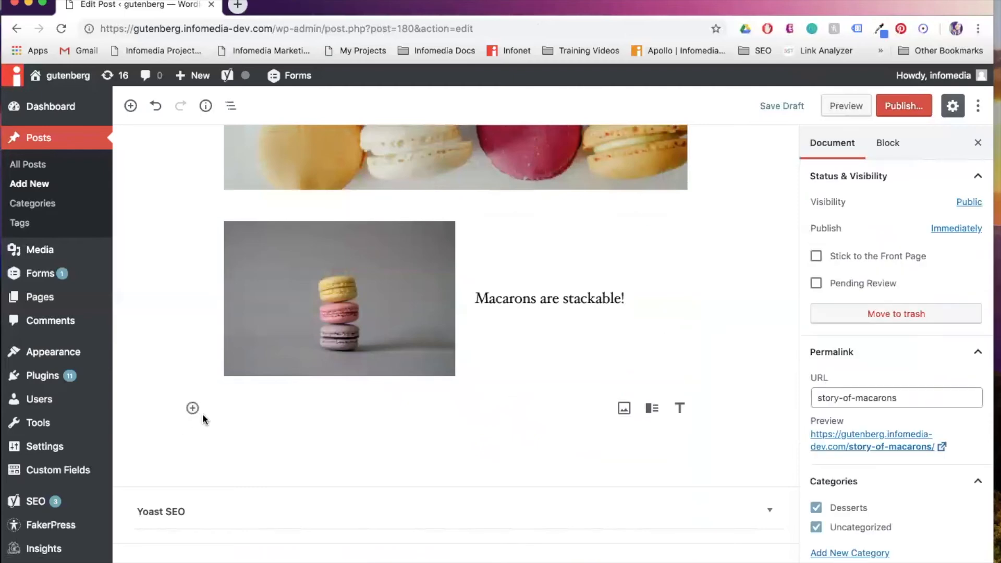
{"action": "left_click", "coordinate": [193, 409]}
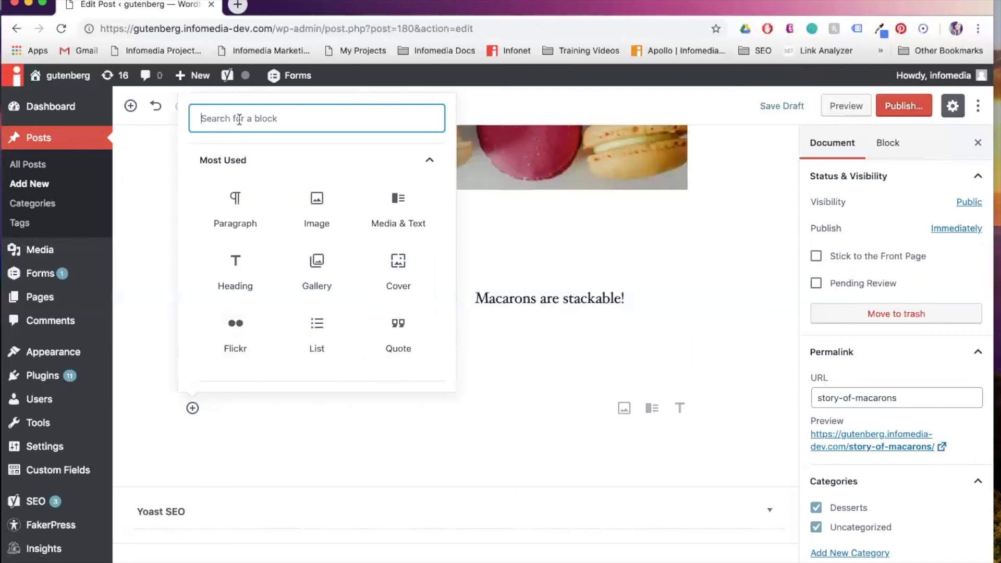
{"action": "type", "text": "in"}
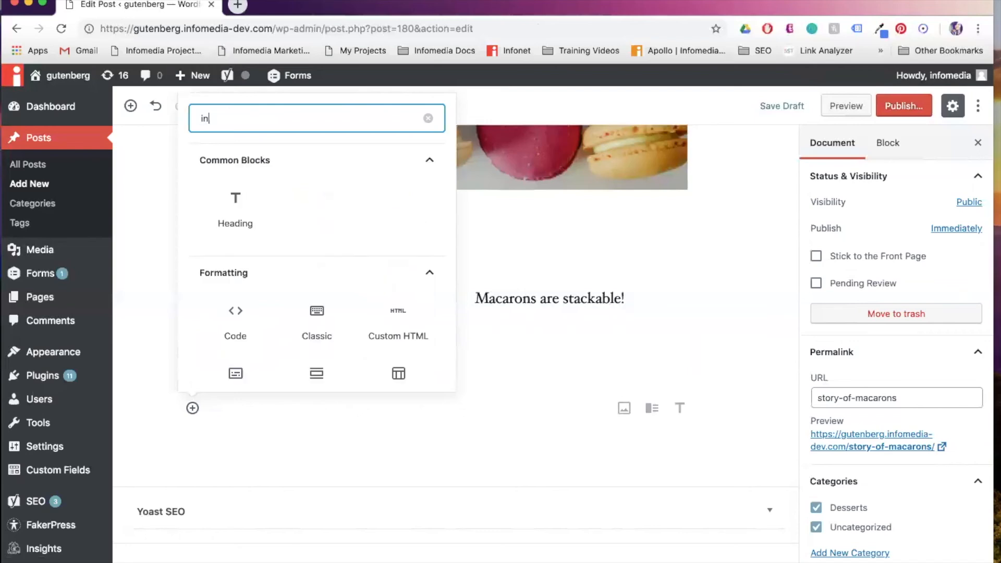
{"action": "scroll", "coordinate": [295, 227], "scroll_direction": "down", "scroll_amount": 3}
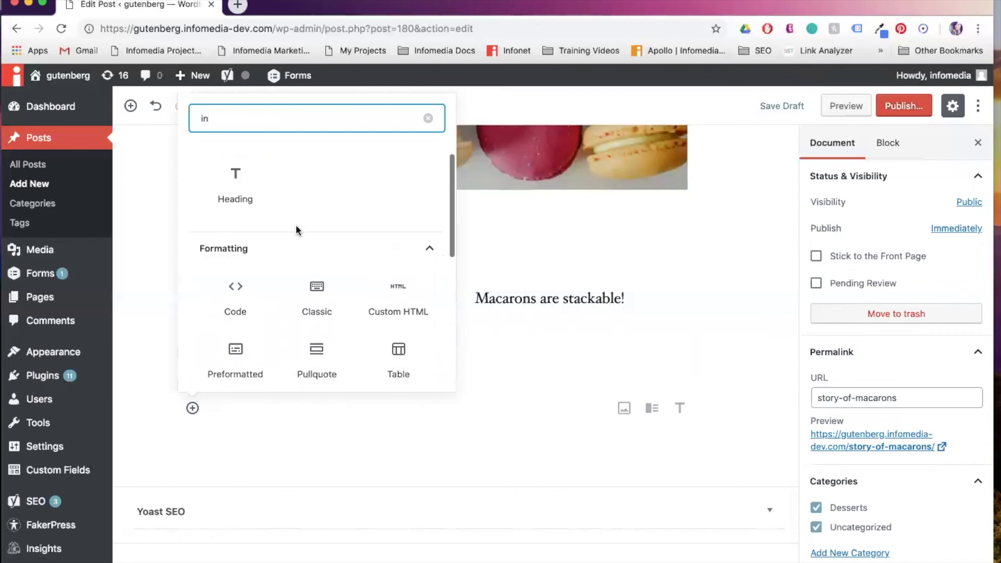
{"action": "scroll", "coordinate": [299, 231], "scroll_direction": "down", "scroll_amount": 5}
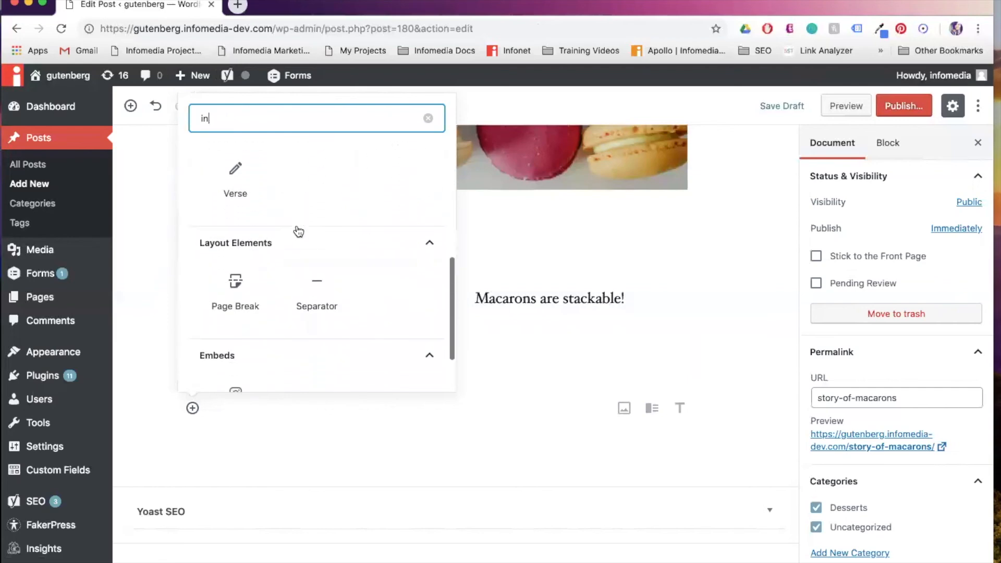
{"action": "scroll", "coordinate": [299, 231], "scroll_direction": "down", "scroll_amount": 1}
{"action": "scroll", "coordinate": [297, 227], "scroll_direction": "up", "scroll_amount": 8}
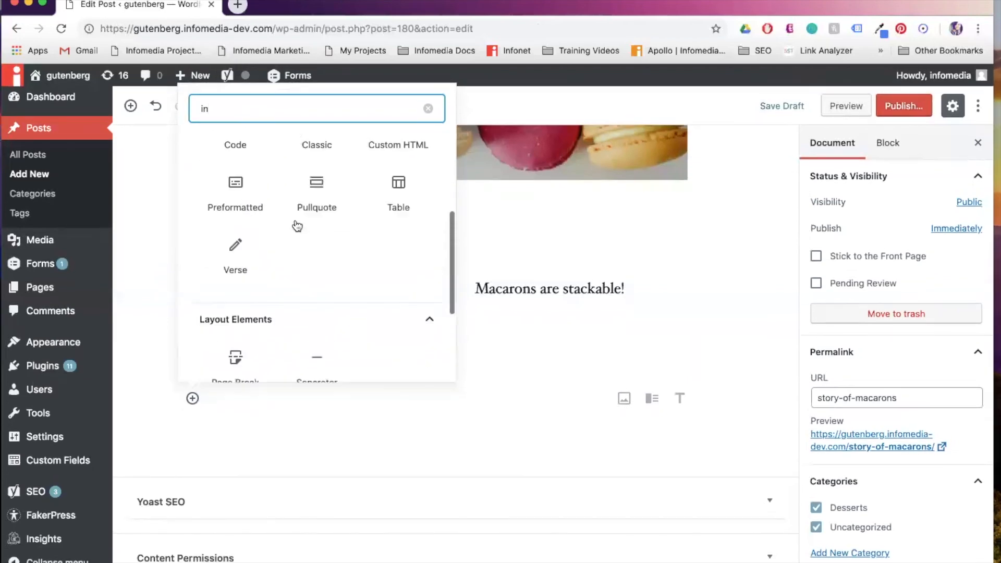